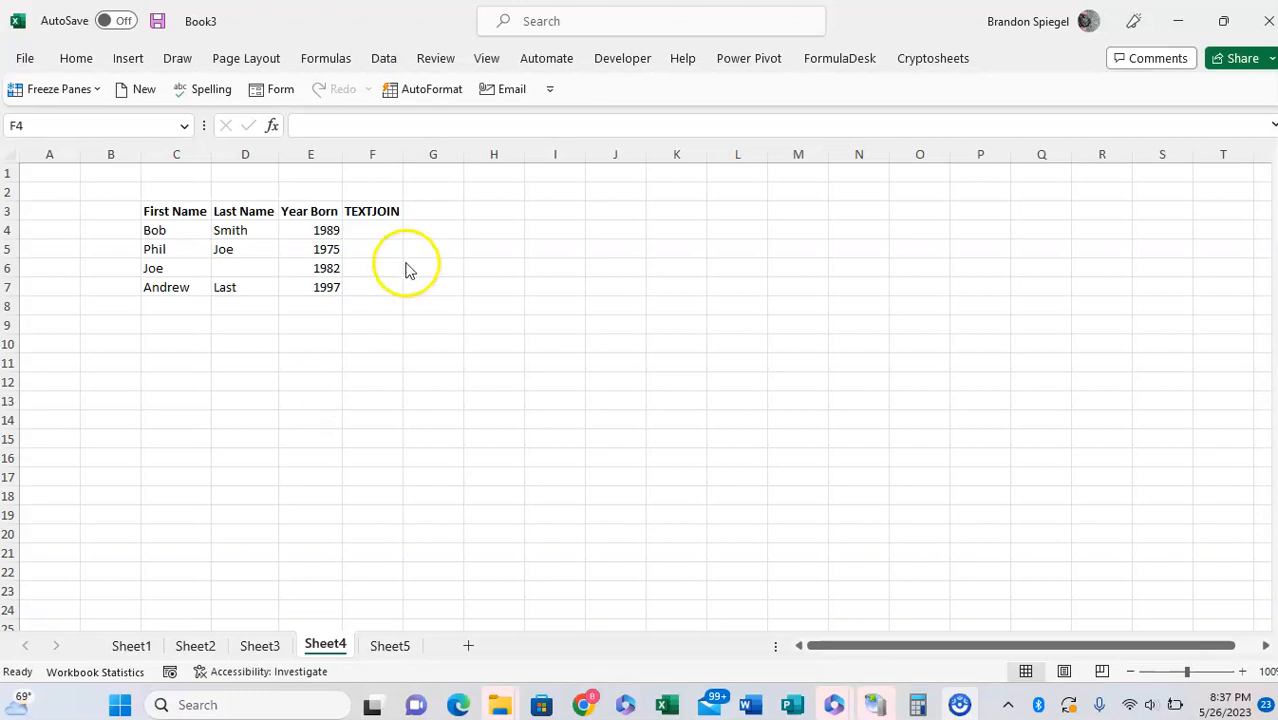
Enter a TEXTJOIN formula in F4 that joins C4:E4 with a "-" delimiter and ignores empty cells (TRUE).
{"action": "left_click", "coordinate": [385, 236]}
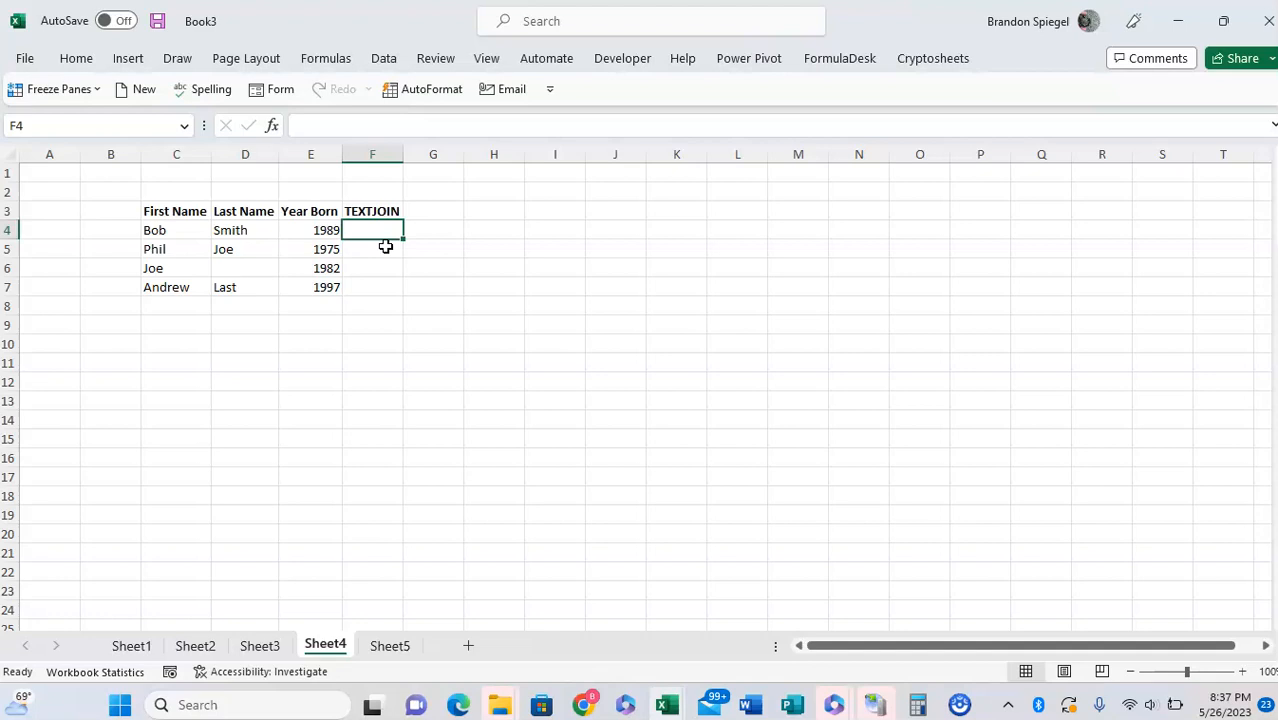
{"action": "type", "text": "=text"}
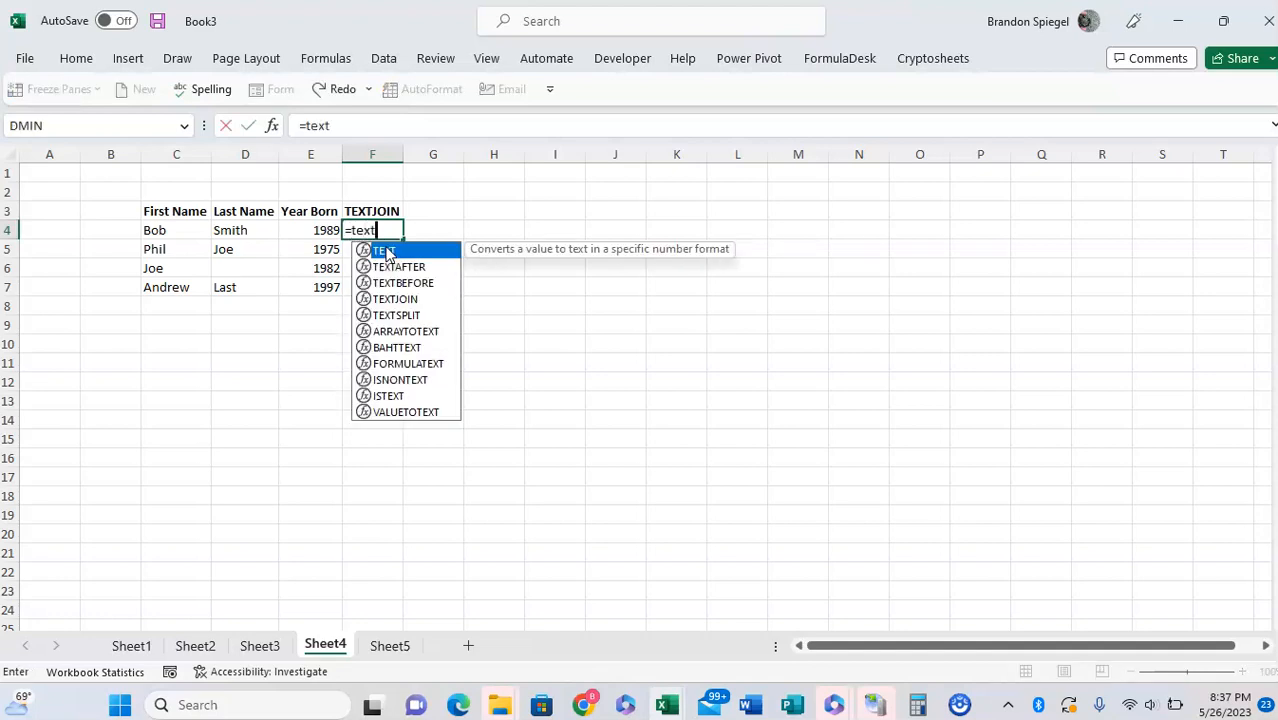
{"action": "type", "text": "join("}
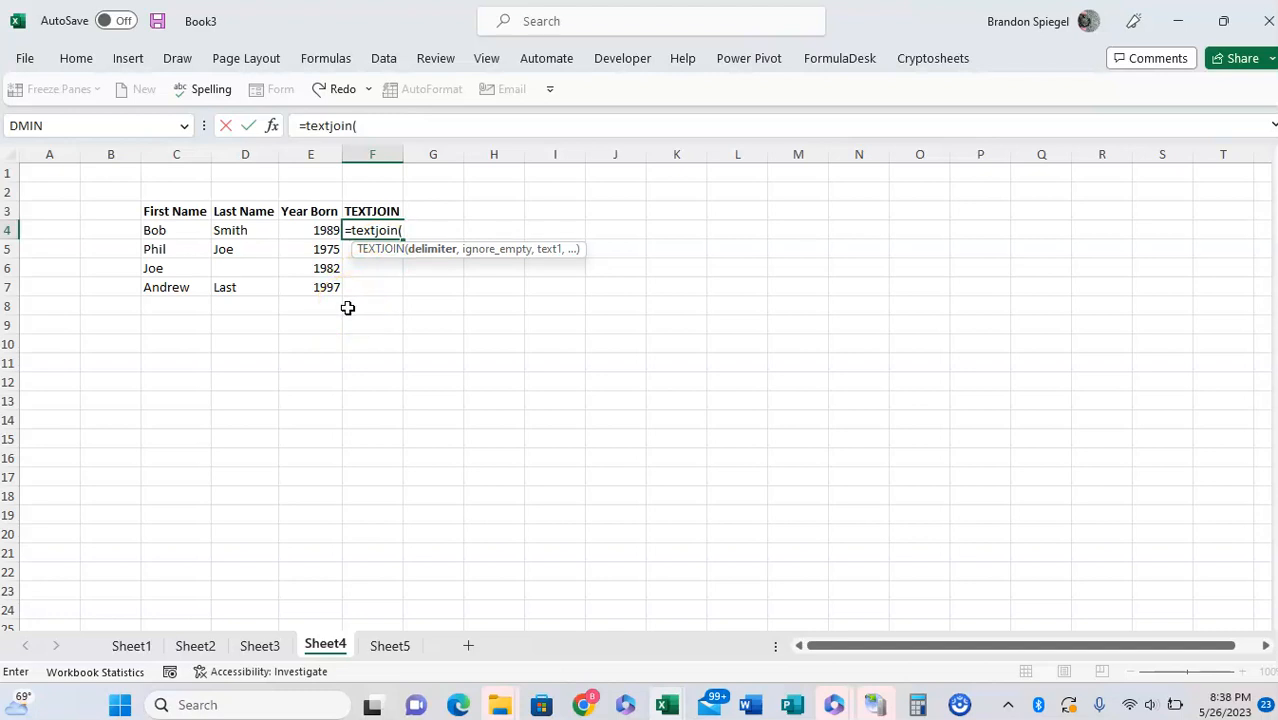
{"action": "type", "text": "\"-\","}
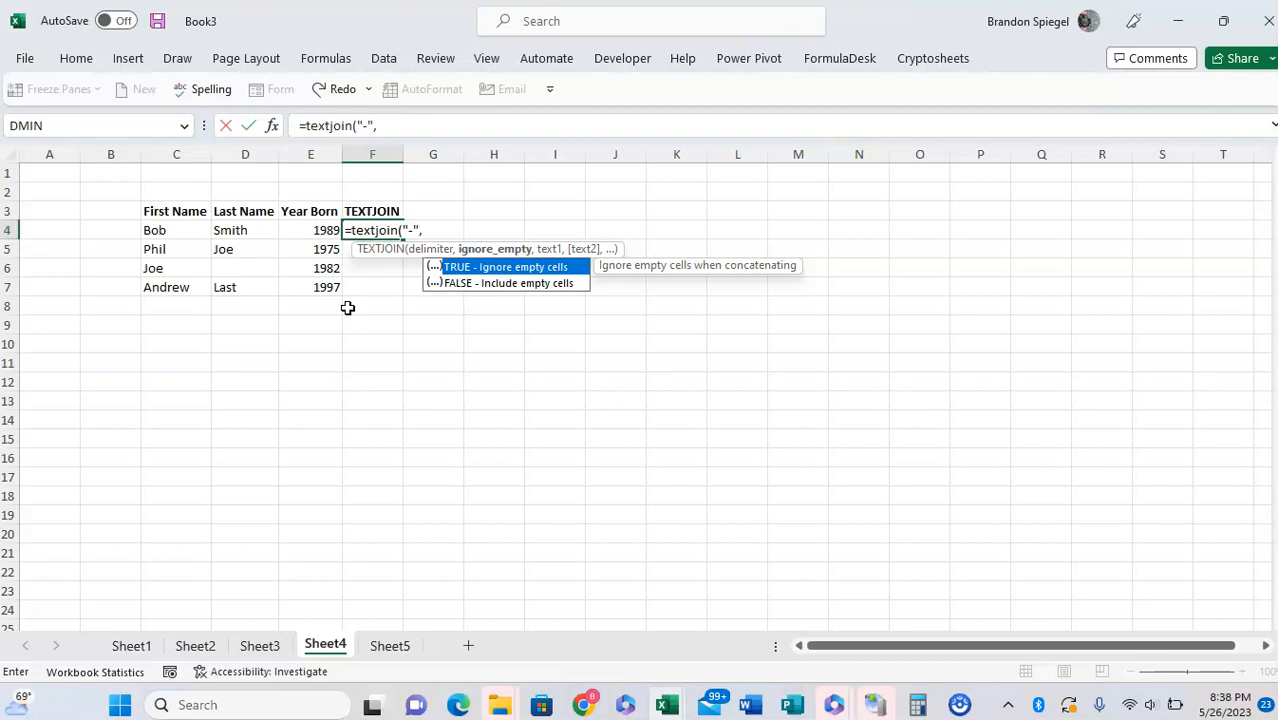
{"action": "type", "text": "TR"}
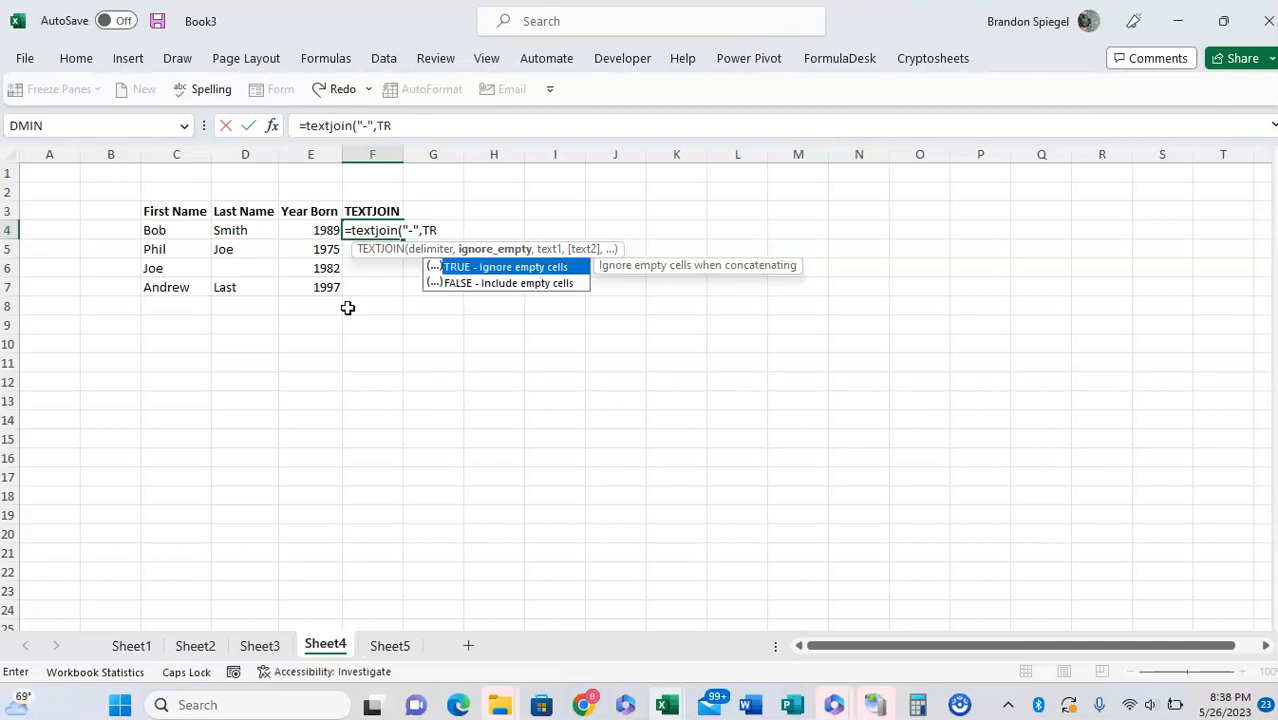
{"action": "type", "text": "UE,"}
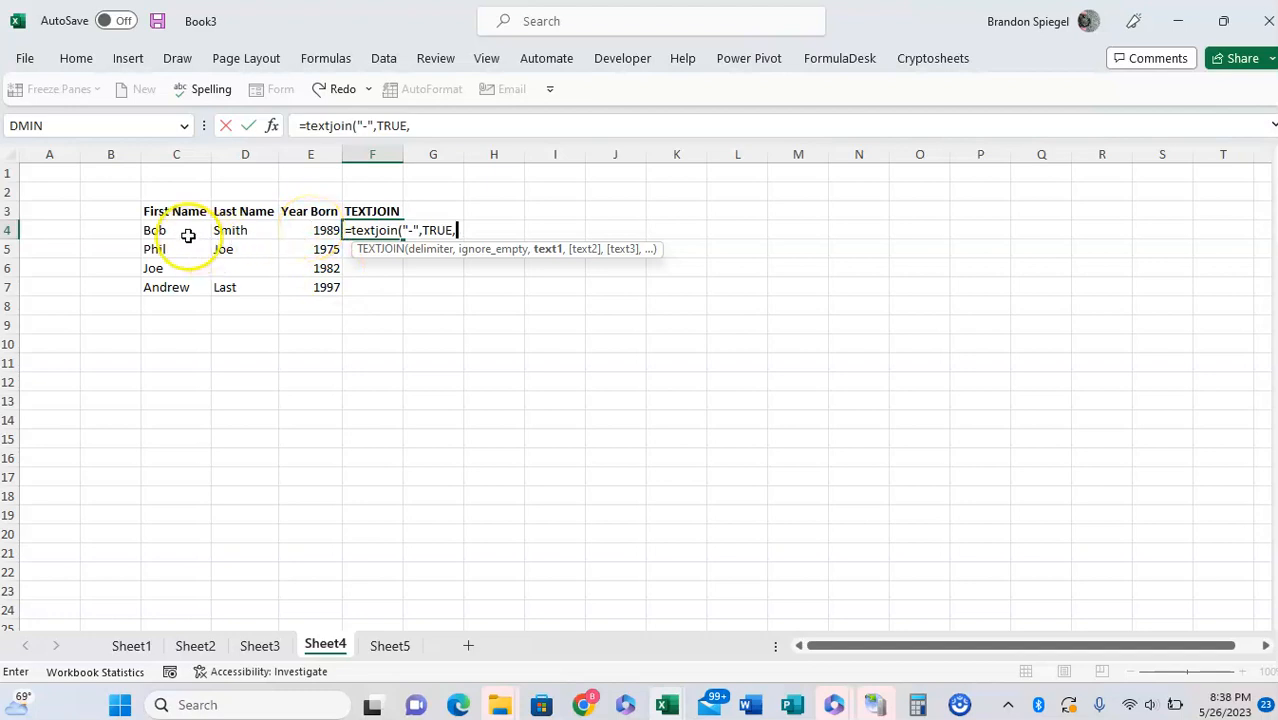
{"action": "left_click_drag", "start_coordinate": [188, 234], "coordinate": [286, 229]}
{"action": "type", "text": ")"}
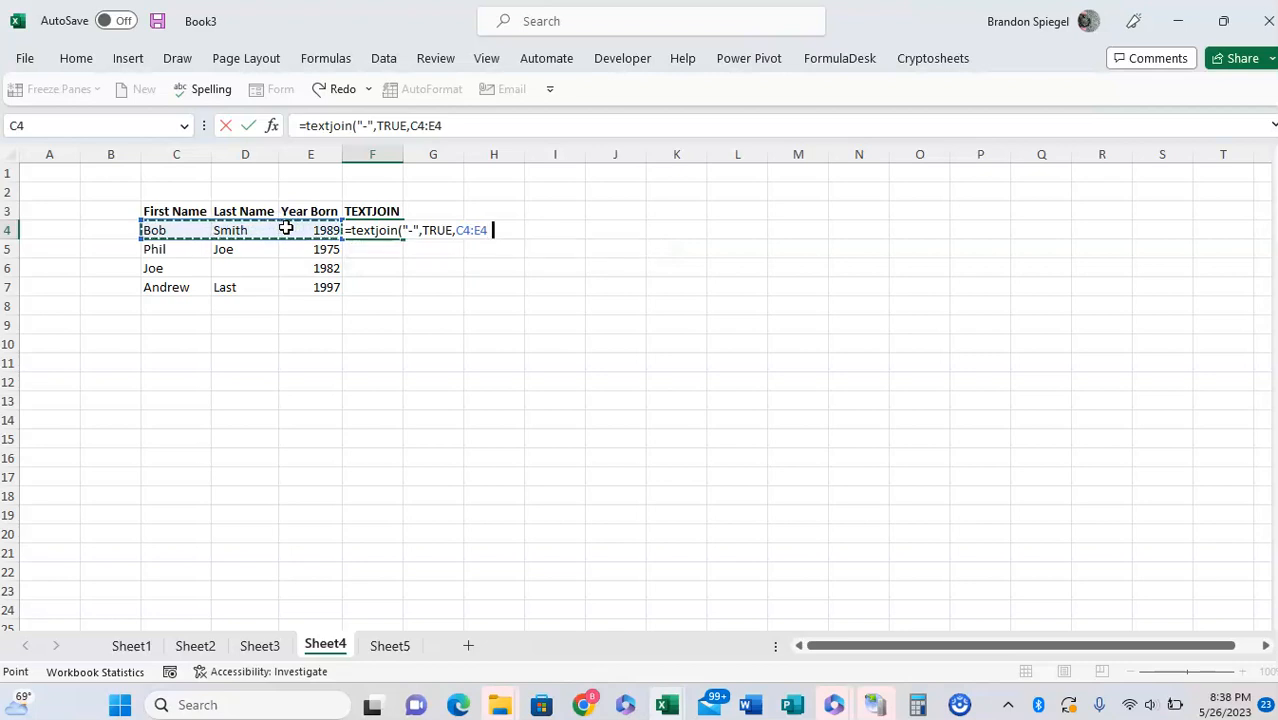
{"action": "key", "text": "Return"}
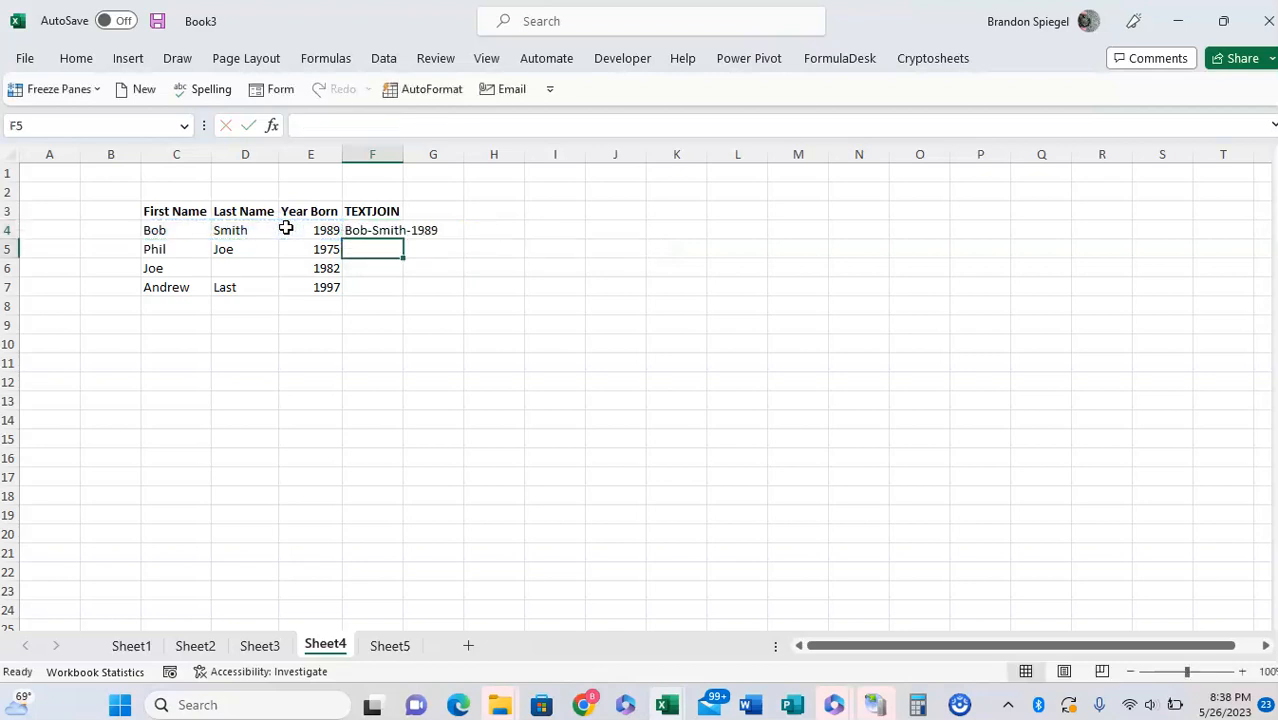
Copy the TEXTJOIN formula from F4 down through F7.
{"action": "key", "text": "Up"}
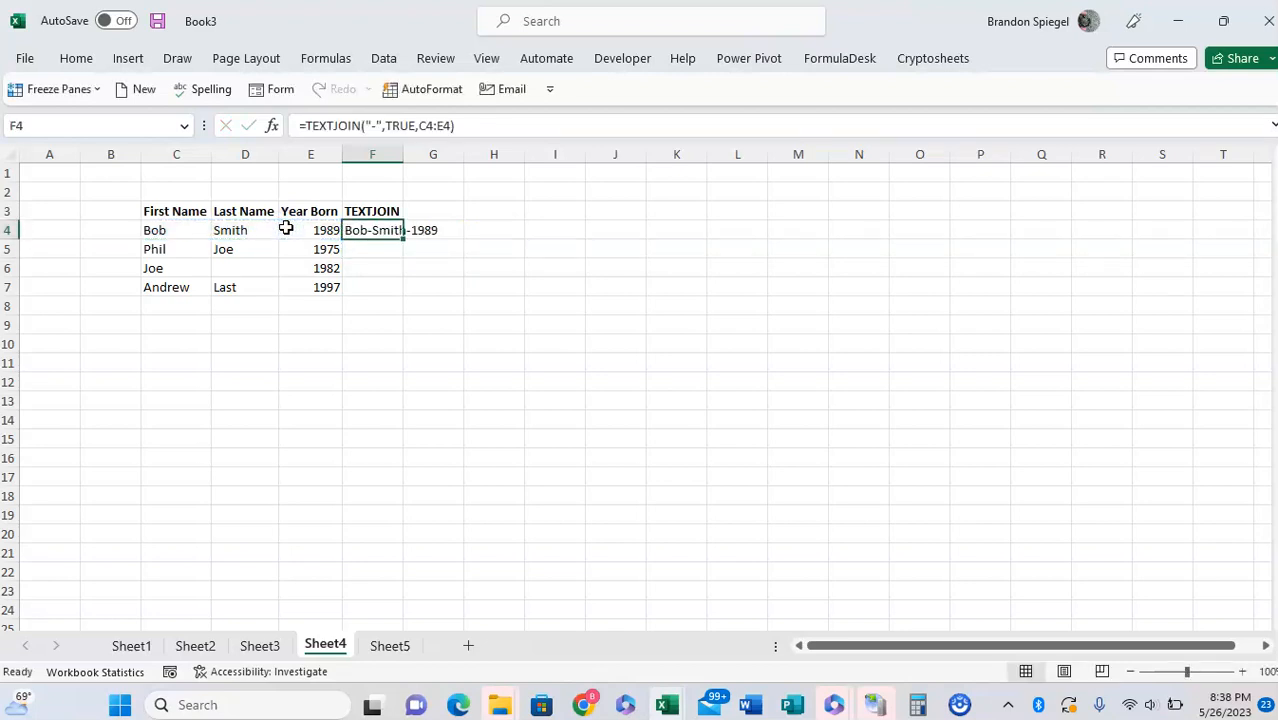
{"action": "key", "text": "Left"}
{"action": "key", "text": "Up"}
{"action": "key", "text": "Left"}
{"action": "key", "text": "Down"}
{"action": "key", "text": "Right"}
{"action": "key", "text": "Right"}
{"action": "key", "text": "ctrl+c"}
{"action": "key", "text": "shift+Down"}
{"action": "key", "text": "shift+Down"}
{"action": "key", "text": "shift+Down"}
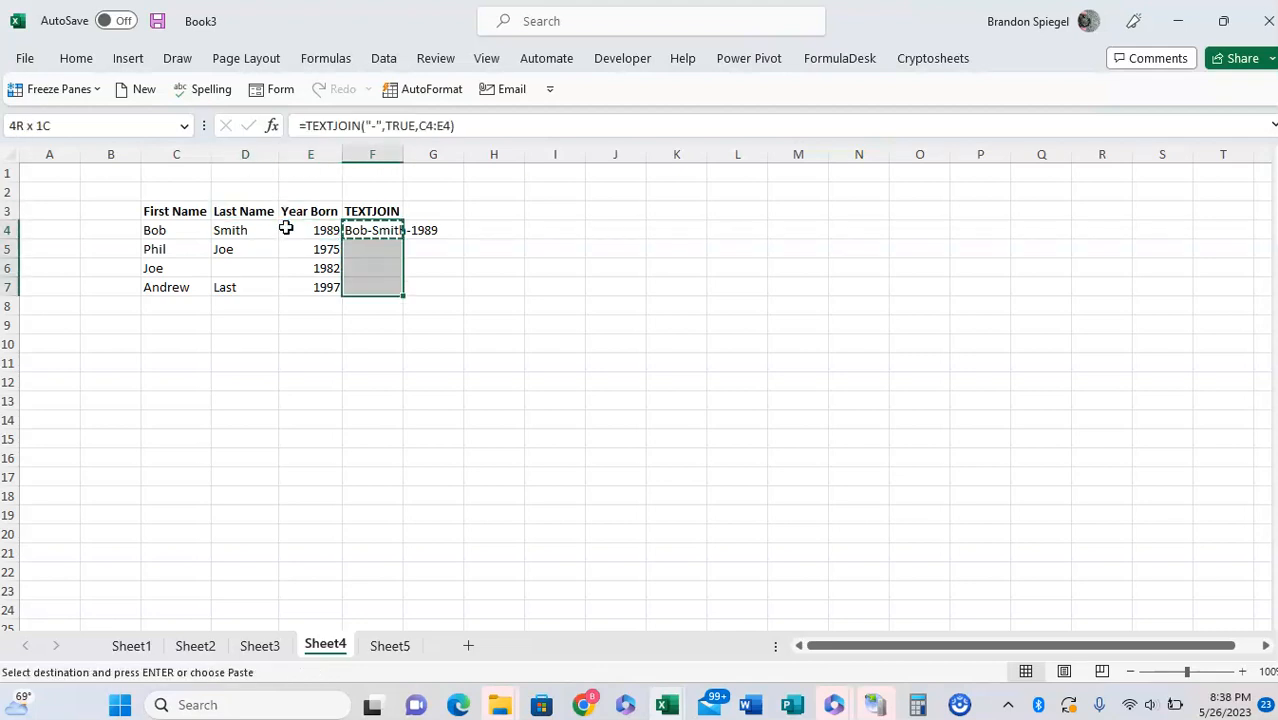
{"action": "key", "text": "ctrl+v"}
{"action": "key", "text": "Escape"}
Examine how the joined text in F6 treats the blank last name in D6, compared with the neighbouring rows.
{"action": "key", "text": "Down"}
{"action": "key", "text": "Down"}
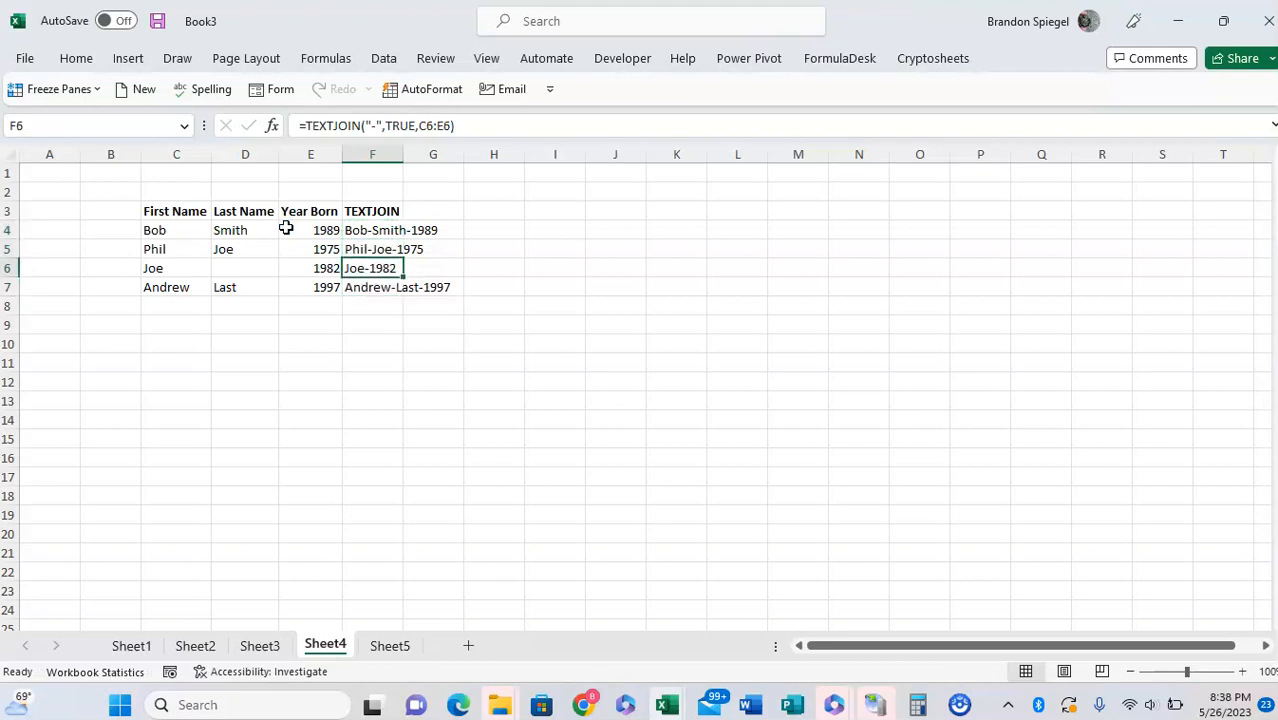
{"action": "key", "text": "Up"}
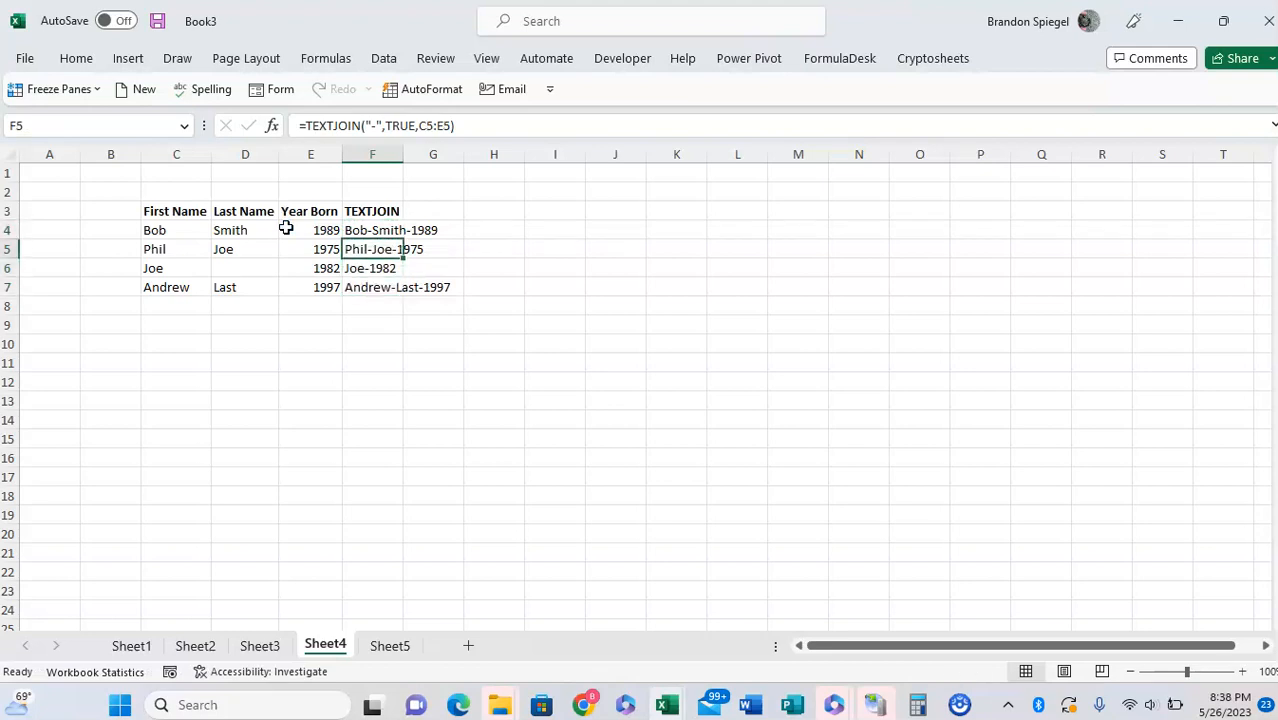
{"action": "key", "text": "Down"}
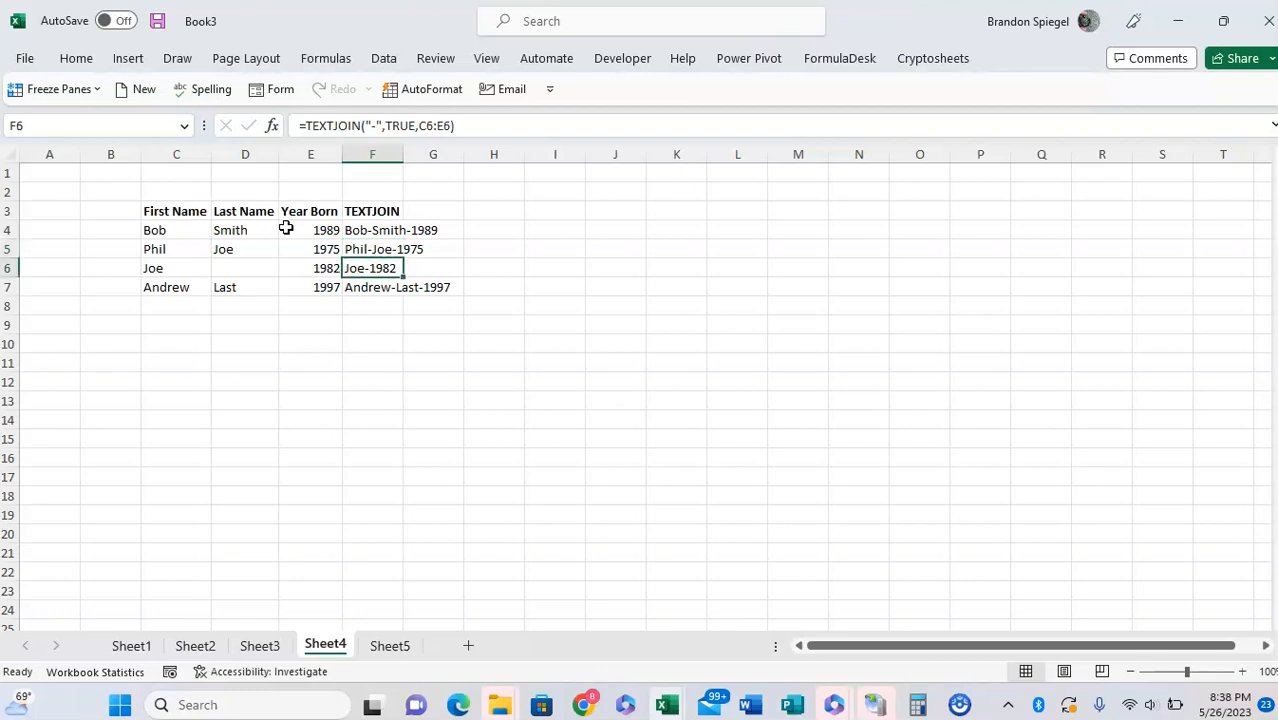
{"action": "key", "text": "Left"}
{"action": "key", "text": "Left"}
{"action": "key", "text": "Right"}
{"action": "key", "text": "Right"}
Change the ignore_empty argument of the TEXTJOIN formula in F4 to FALSE.
{"action": "key", "text": "Up"}
{"action": "key", "text": "Up"}
{"action": "key", "text": "F2"}
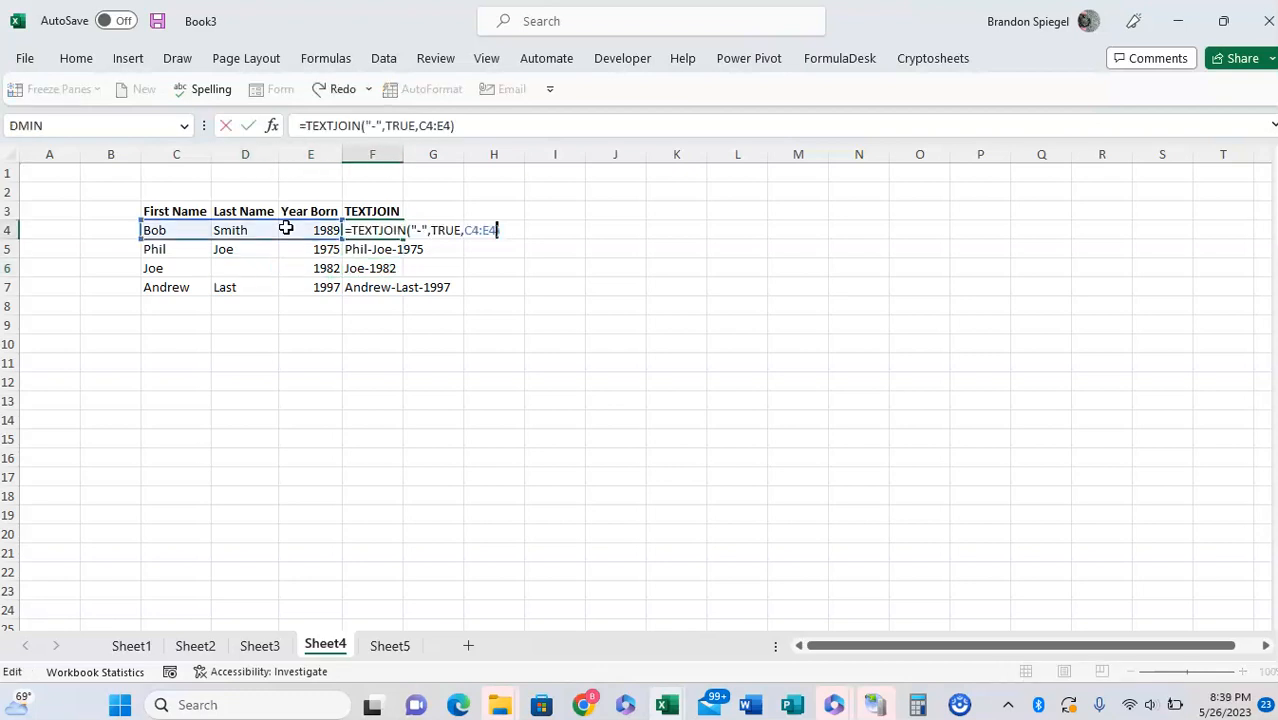
{"action": "key", "text": "Left"}
{"action": "key", "text": "Left"}
{"action": "key", "text": "Left"}
{"action": "key", "text": "Left"}
{"action": "key", "text": "Left"}
{"action": "key", "text": "Left"}
{"action": "key", "text": "Left"}
{"action": "key", "text": "ctrl+shift+Left"}
{"action": "key", "text": "BackSpace"}
{"action": "type", "text": "FALSE"}
{"action": "key", "text": "Return"}
Copy the revised F4 formula down through F7 so every row includes empty cells.
{"action": "key", "text": "Up"}
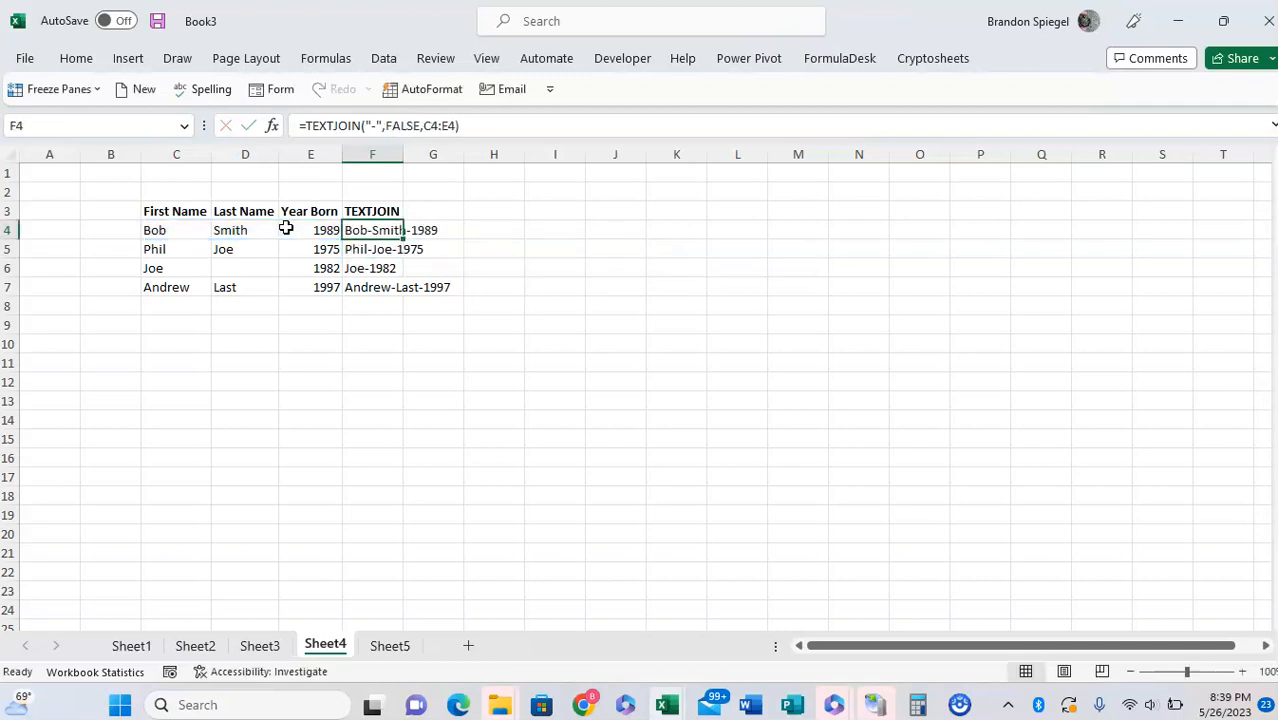
{"action": "key", "text": "ctrl+c"}
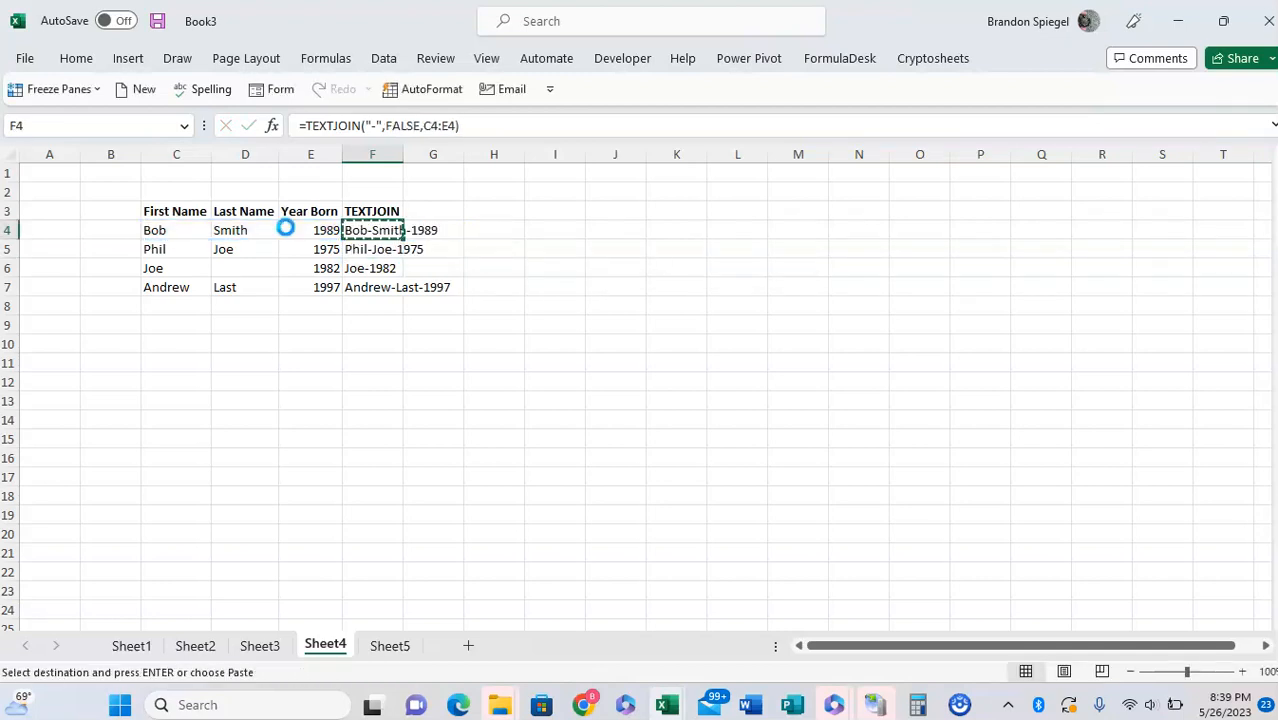
{"action": "key", "text": "shift+Down"}
{"action": "key", "text": "shift+Down"}
{"action": "key", "text": "shift+Down"}
{"action": "key", "text": "ctrl+v"}
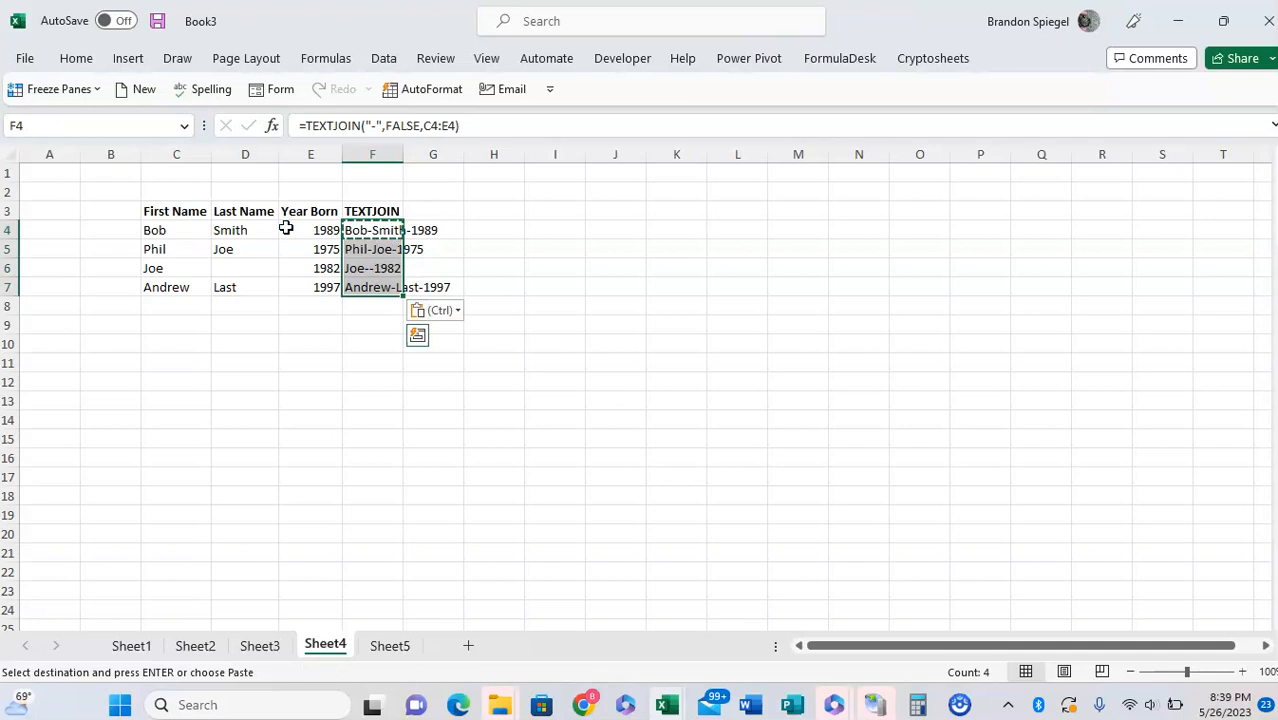
{"action": "key", "text": "Escape"}
Check the joined text and formula in F6 against the blank last name cell D6.
{"action": "key", "text": "Down"}
{"action": "key", "text": "Down"}
{"action": "key", "text": "Down"}
{"action": "key", "text": "Up"}
{"action": "key", "text": "Left"}
{"action": "key", "text": "Left"}
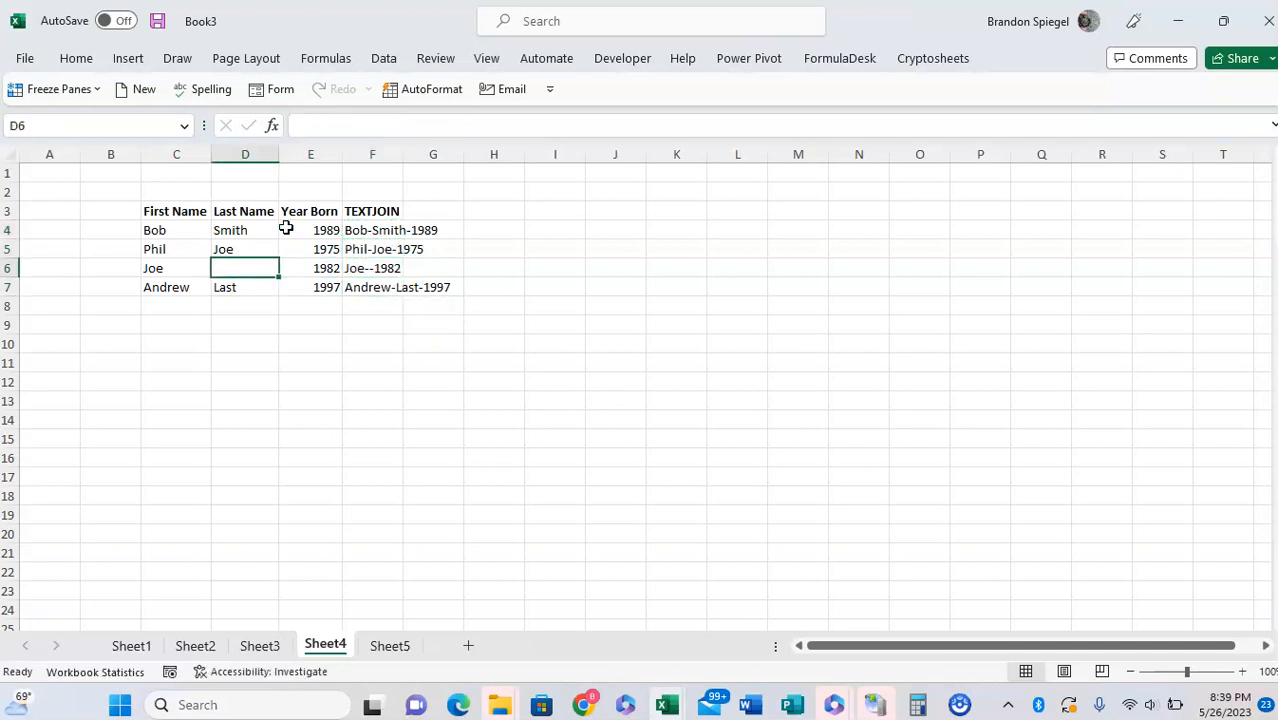
{"action": "key", "text": "Right"}
{"action": "key", "text": "Right"}
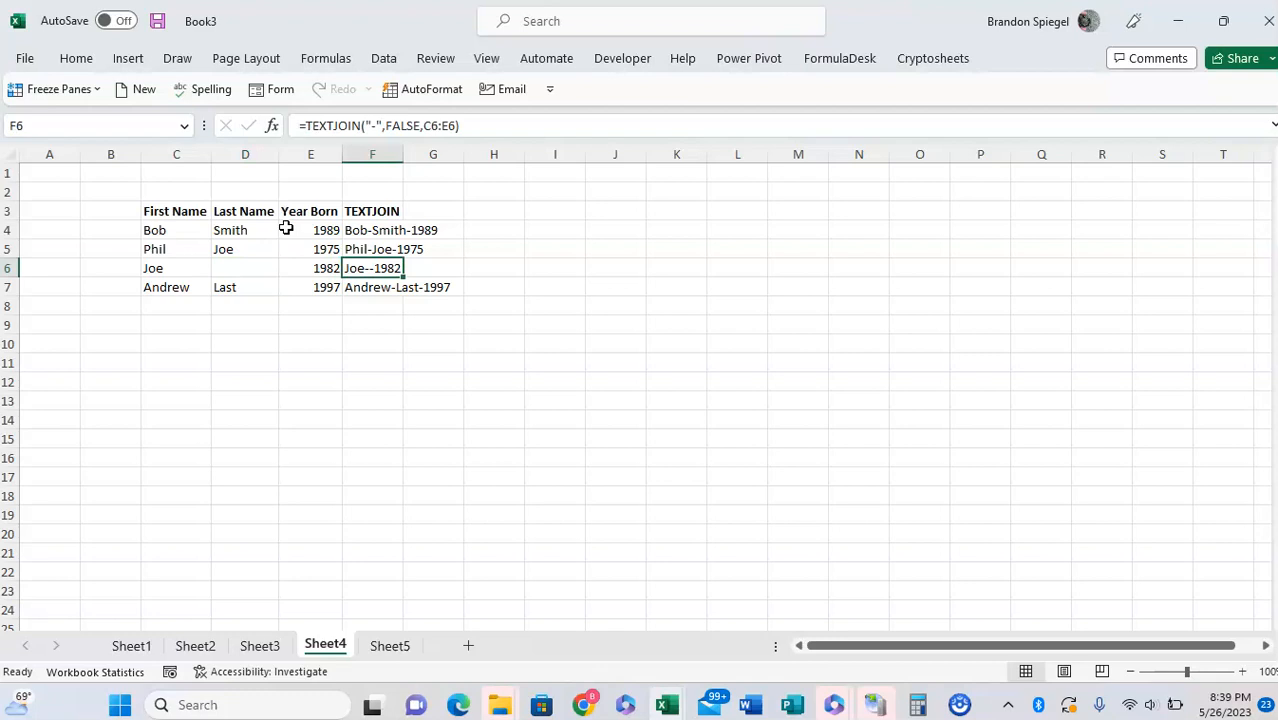
{"action": "key", "text": "F2"}
{"action": "key", "text": "Escape"}
Switch to Sheet5 and review the name and birth year cells D5:F5 and the city and state cells G5:H5.
{"action": "key", "text": "ctrl+Page_Down"}
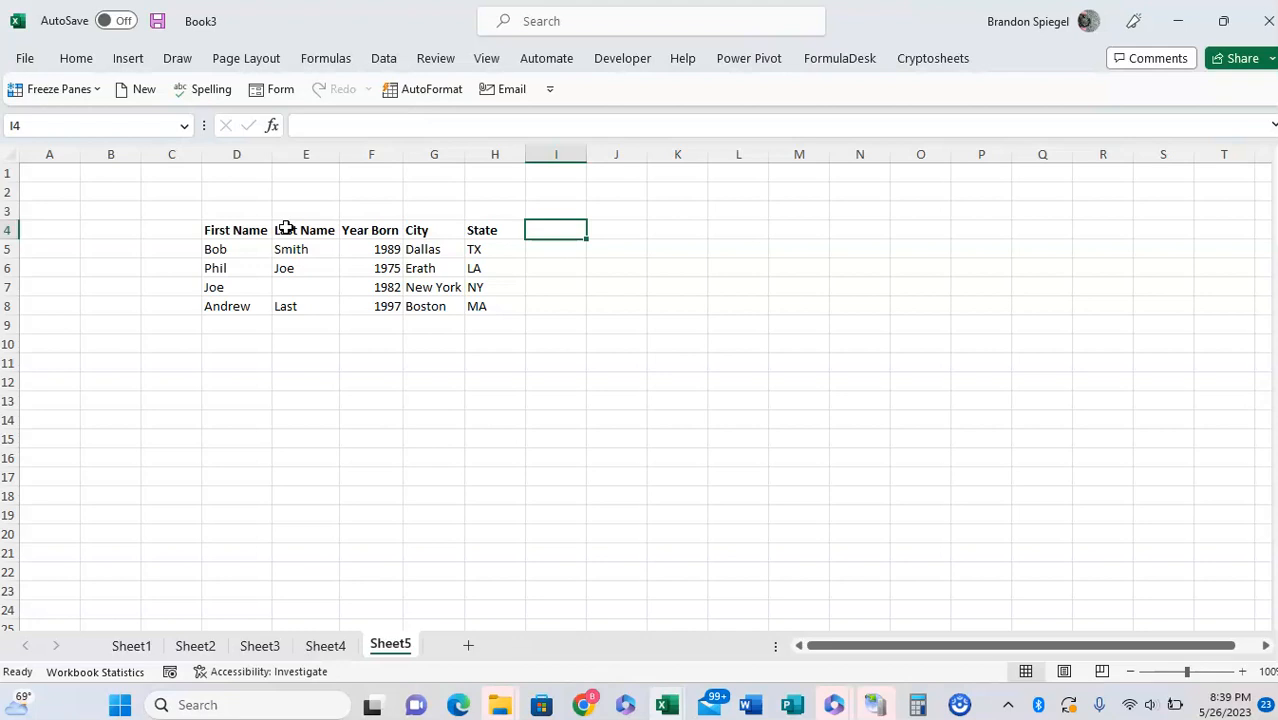
{"action": "key", "text": "Left"}
{"action": "key", "text": "Left"}
{"action": "key", "text": "Down"}
{"action": "key", "text": "Left"}
{"action": "key", "text": "Left"}
{"action": "key", "text": "Left"}
{"action": "key", "text": "shift+Right"}
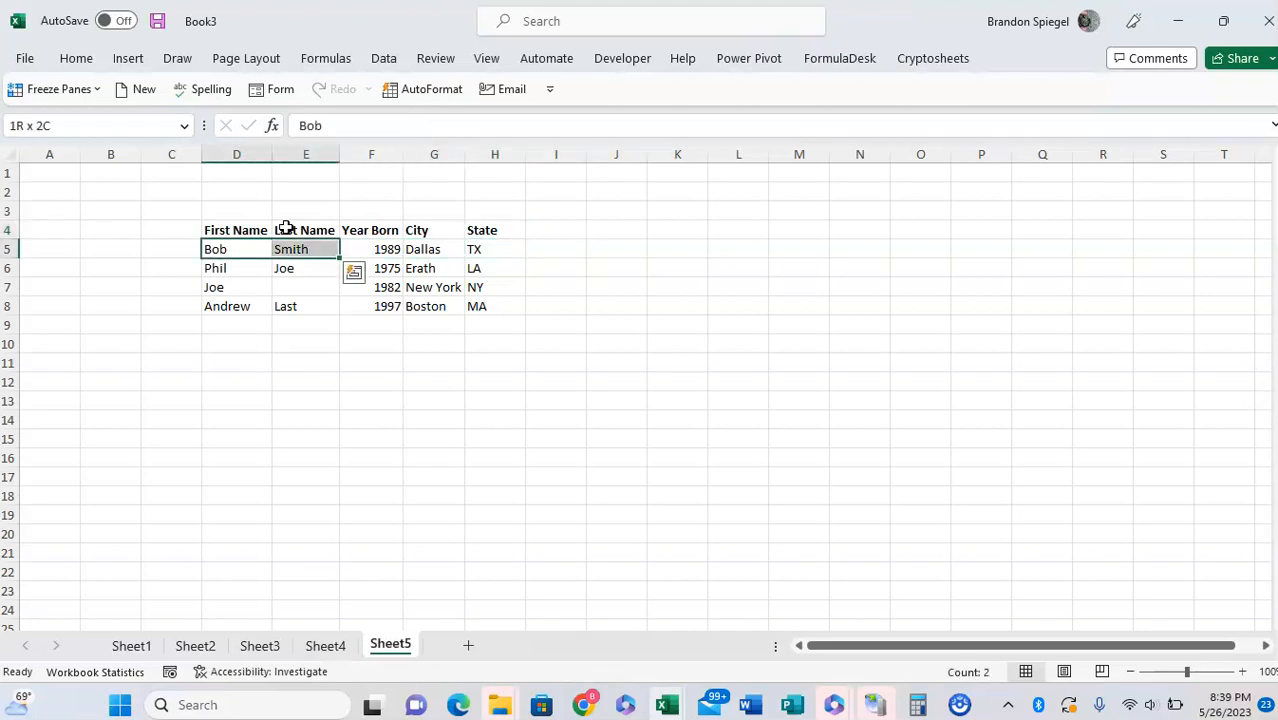
{"action": "key", "text": "shift+Right"}
{"action": "key", "text": "Right"}
{"action": "key", "text": "Right"}
{"action": "key", "text": "Right"}
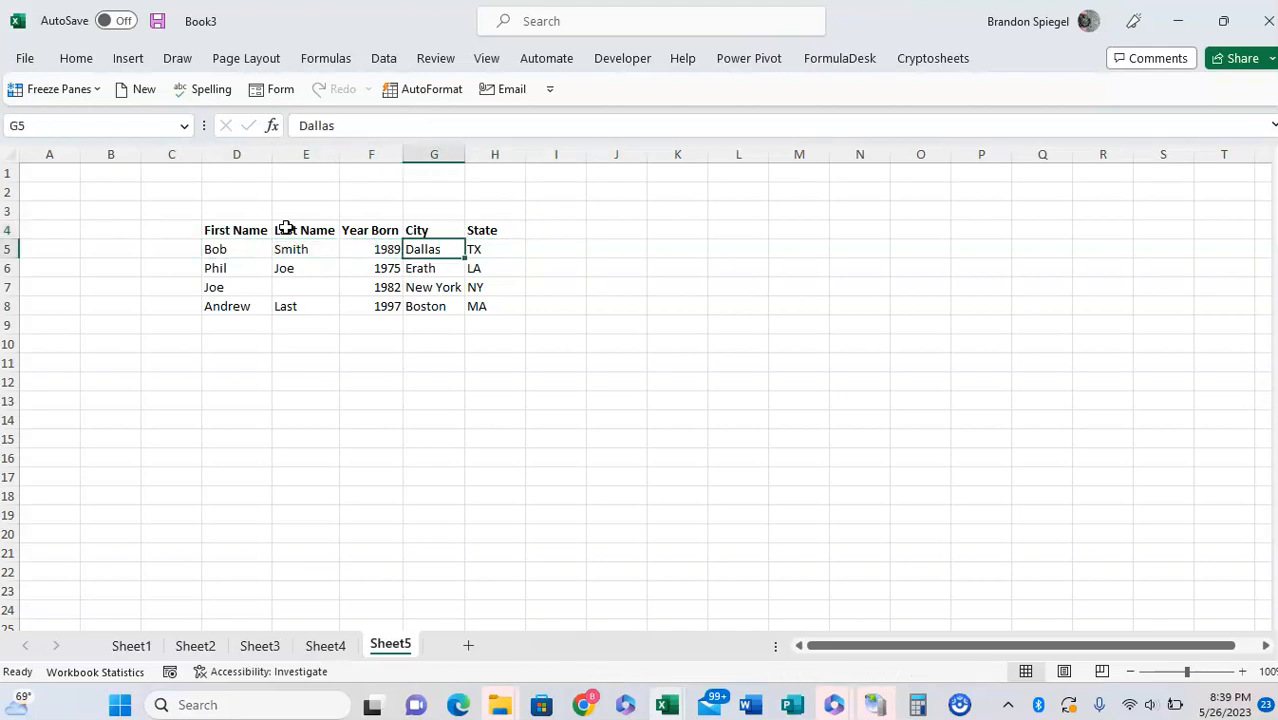
{"action": "key", "text": "shift+Right"}
Start a CONCAT formula in I5 whose first argument is TEXTJOIN("-",TRUE,D5:F5).
{"action": "key", "text": "Right"}
{"action": "key", "text": "Right"}
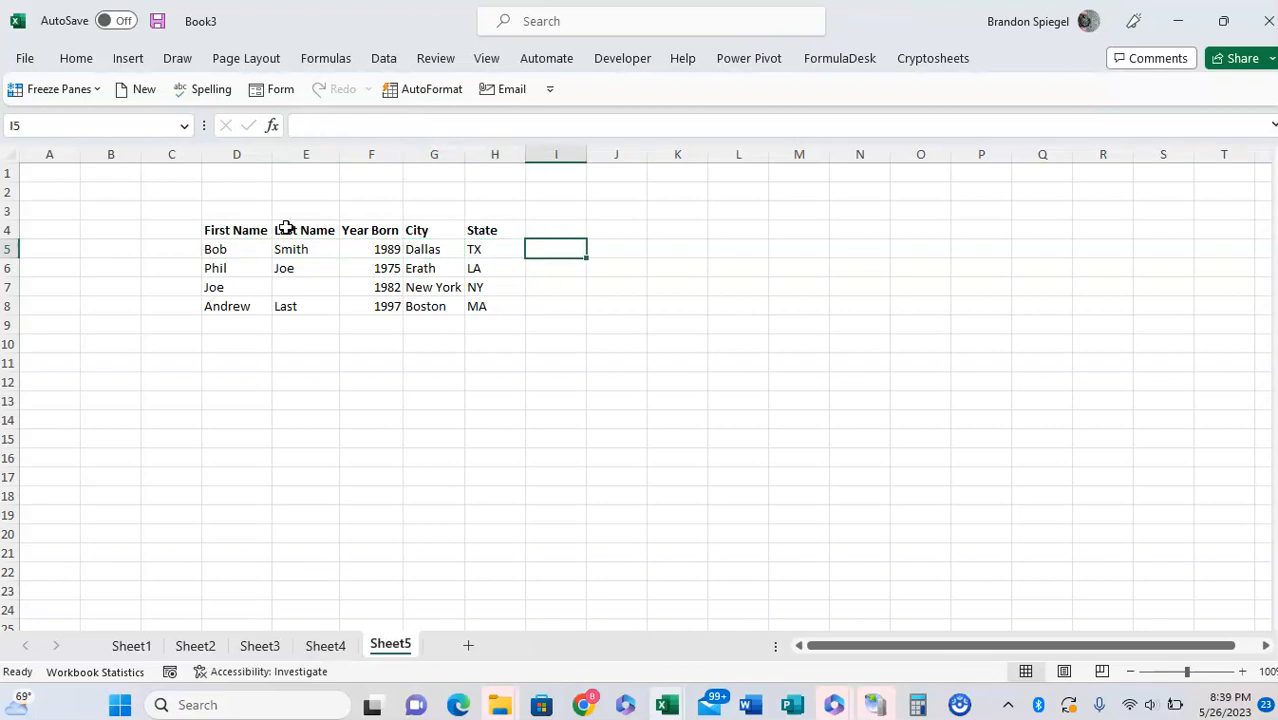
{"action": "type", "text": "=concat"}
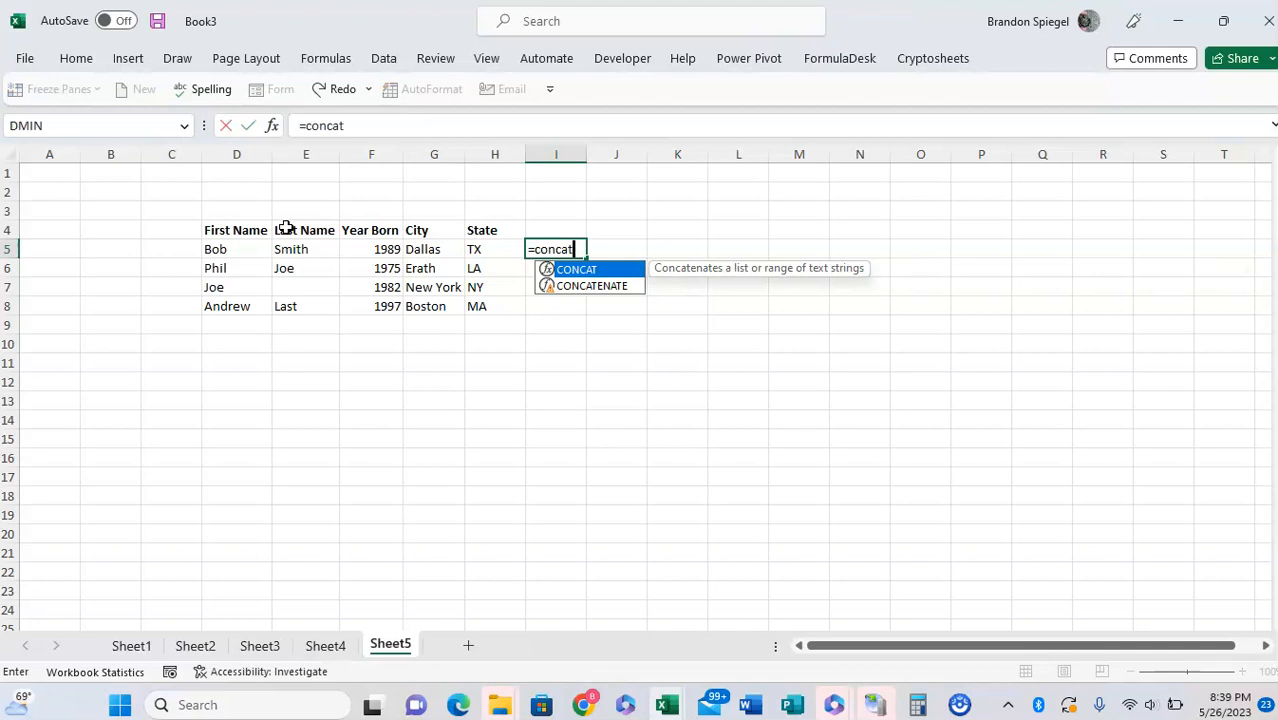
{"action": "type", "text": "("}
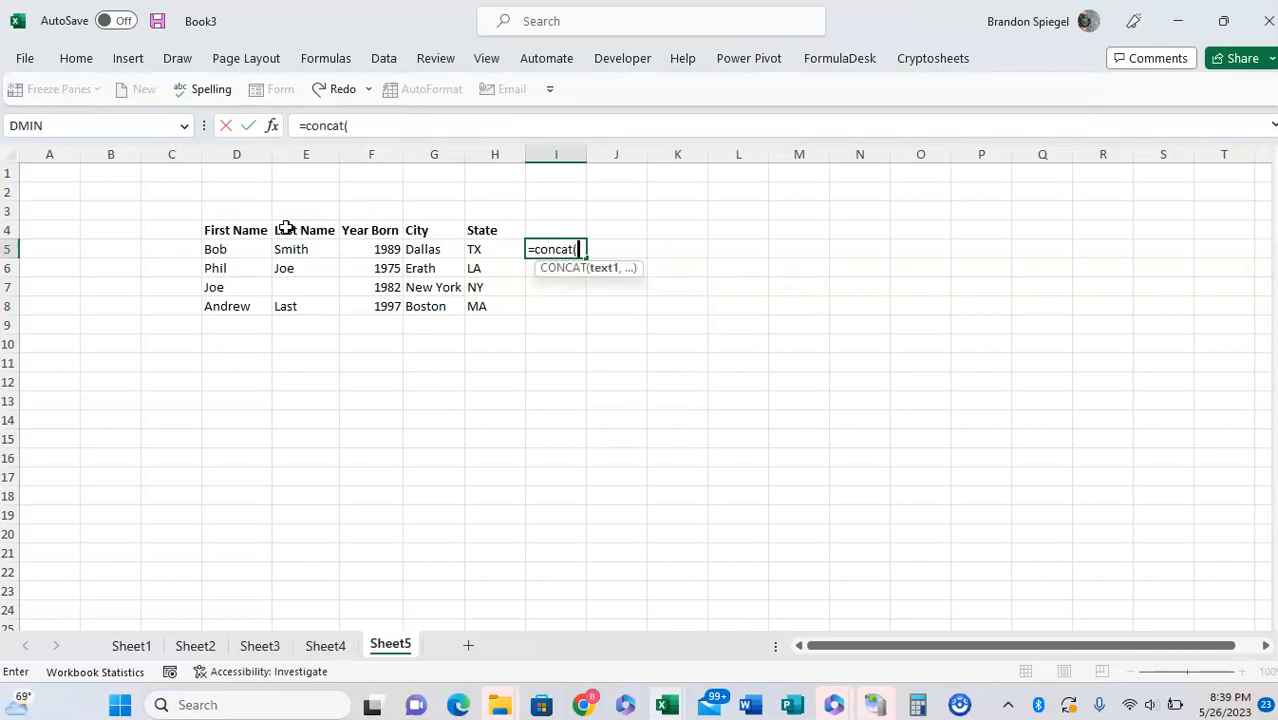
{"action": "type", "text": "te"}
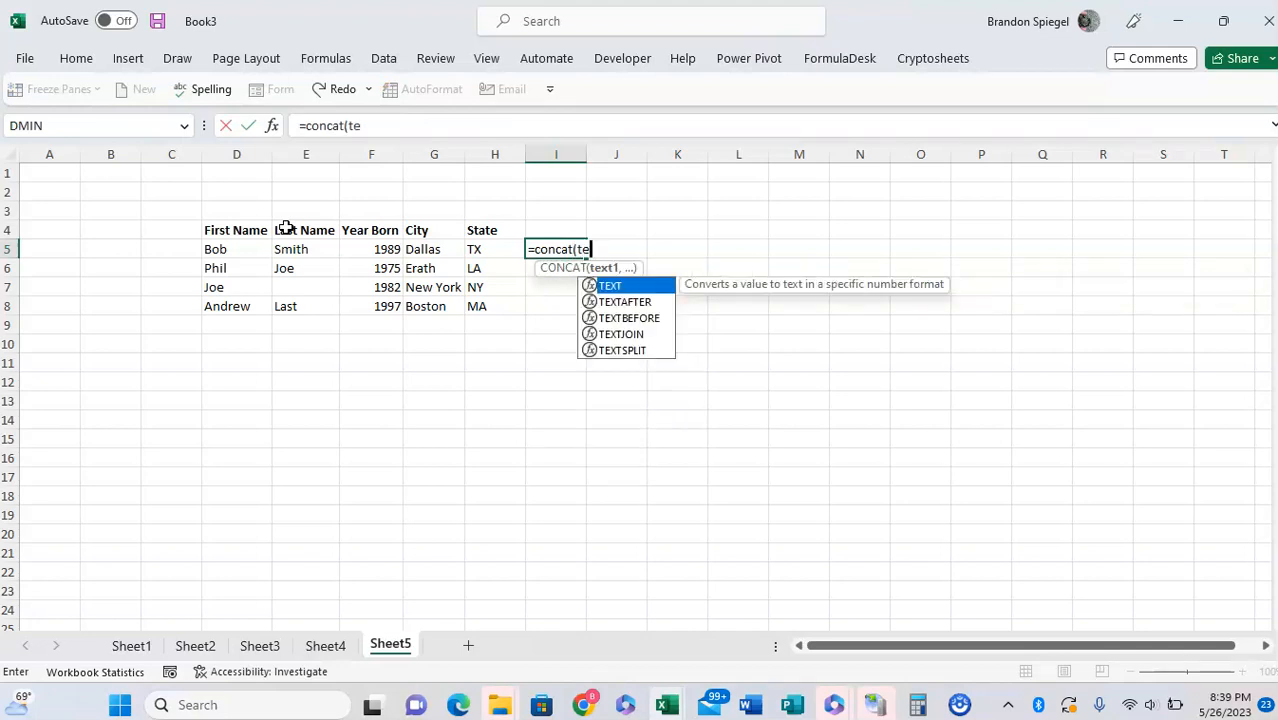
{"action": "type", "text": "xtjoin("}
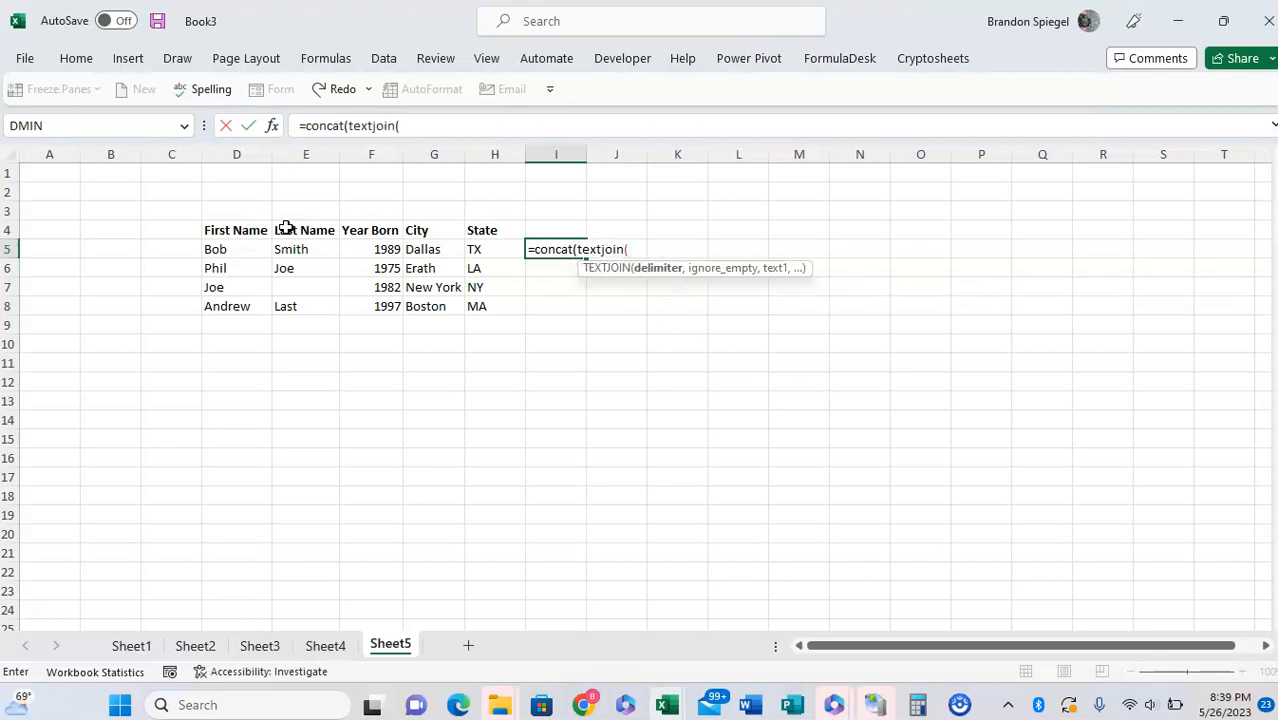
{"action": "type", "text": "\"-\","}
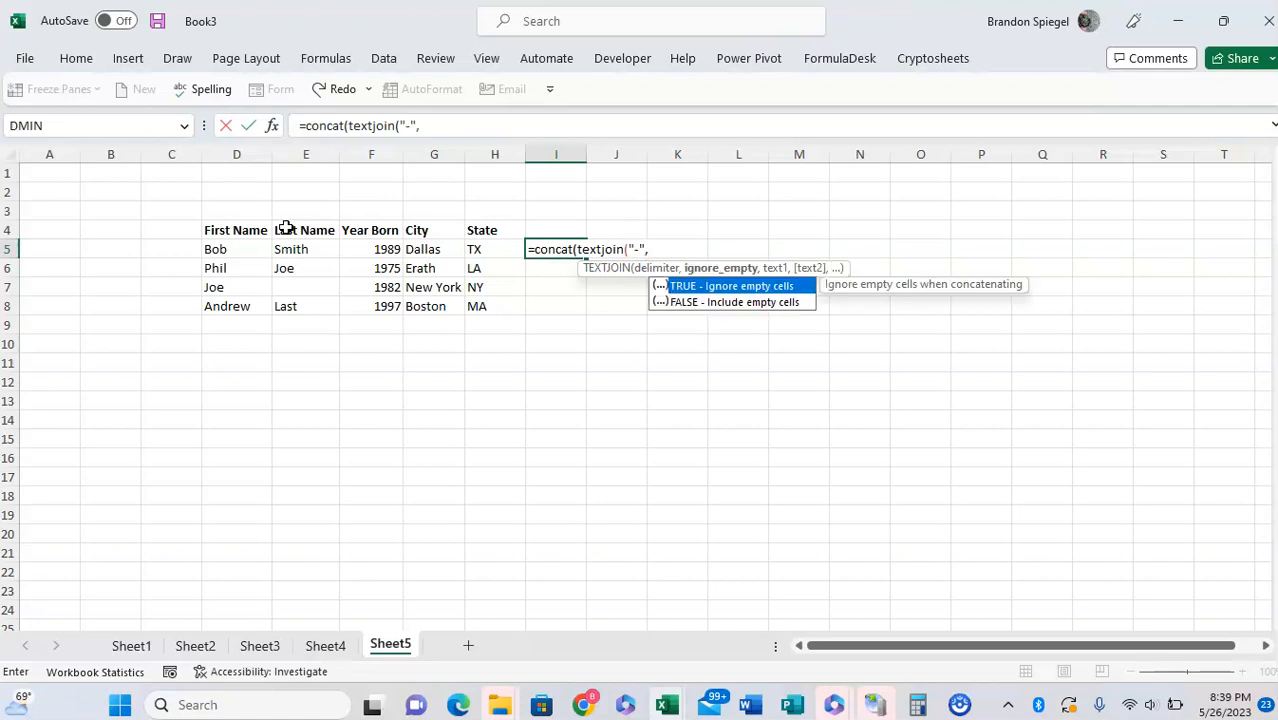
{"action": "key", "text": "Caps_Lock"}
{"action": "type", "text": "TRUE"}
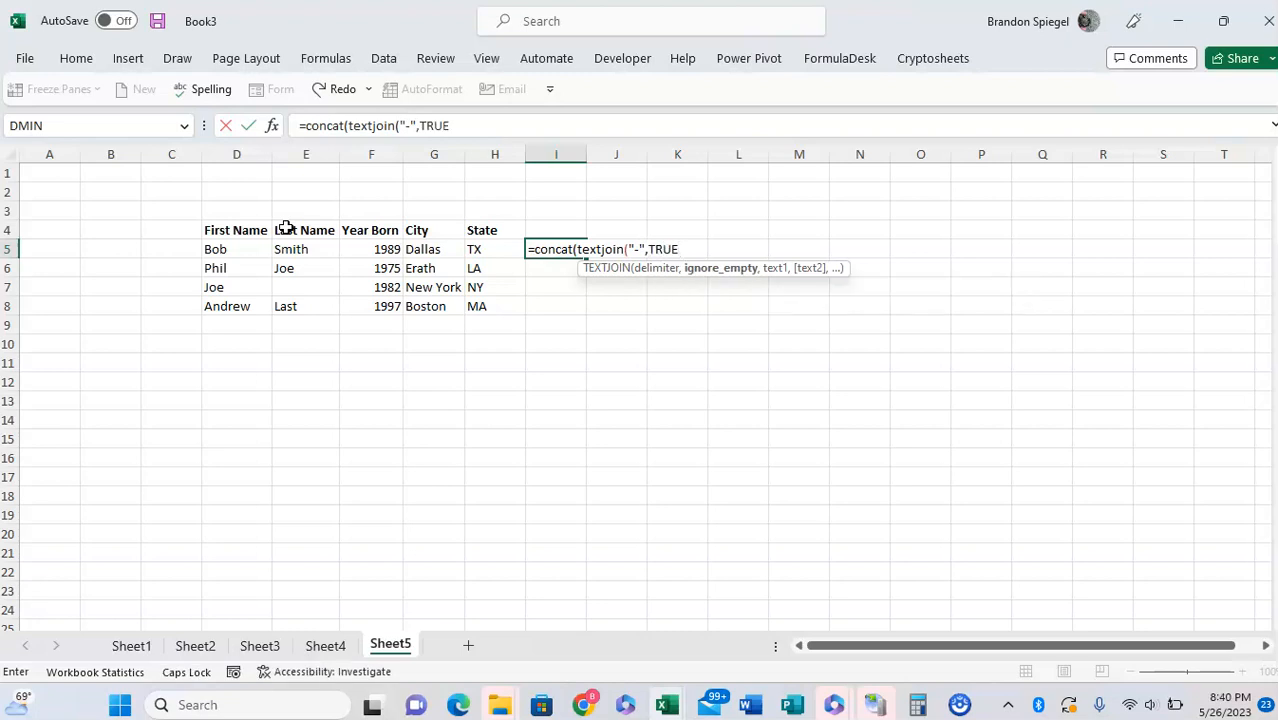
{"action": "key", "text": "Caps_Lock"}
{"action": "type", "text": ","}
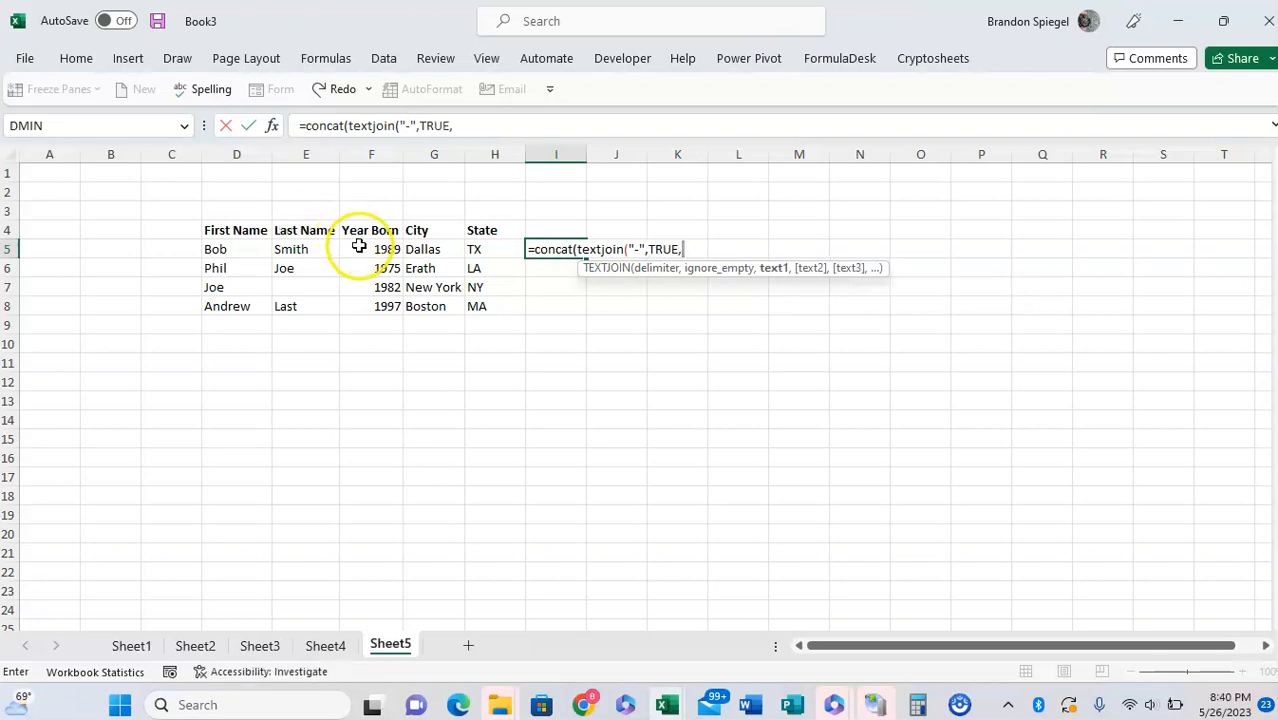
{"action": "left_click_drag", "start_coordinate": [367, 248], "coordinate": [259, 249]}
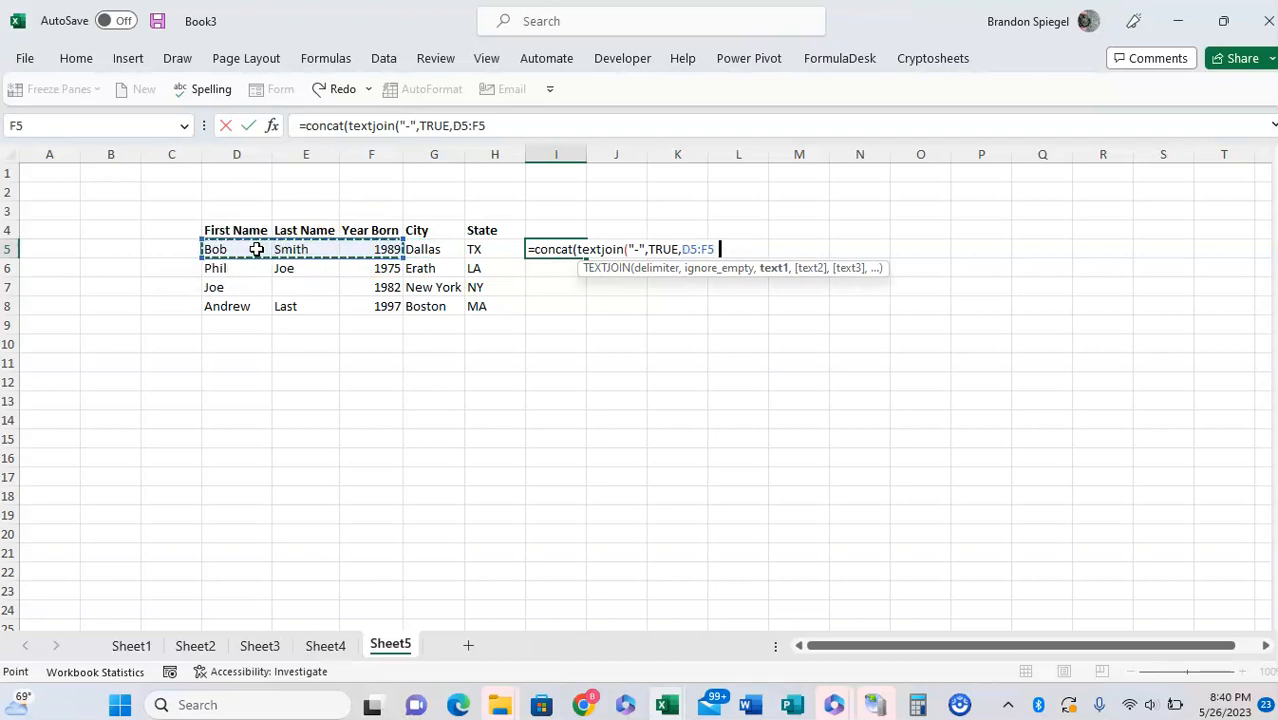
{"action": "type", "text": "),"}
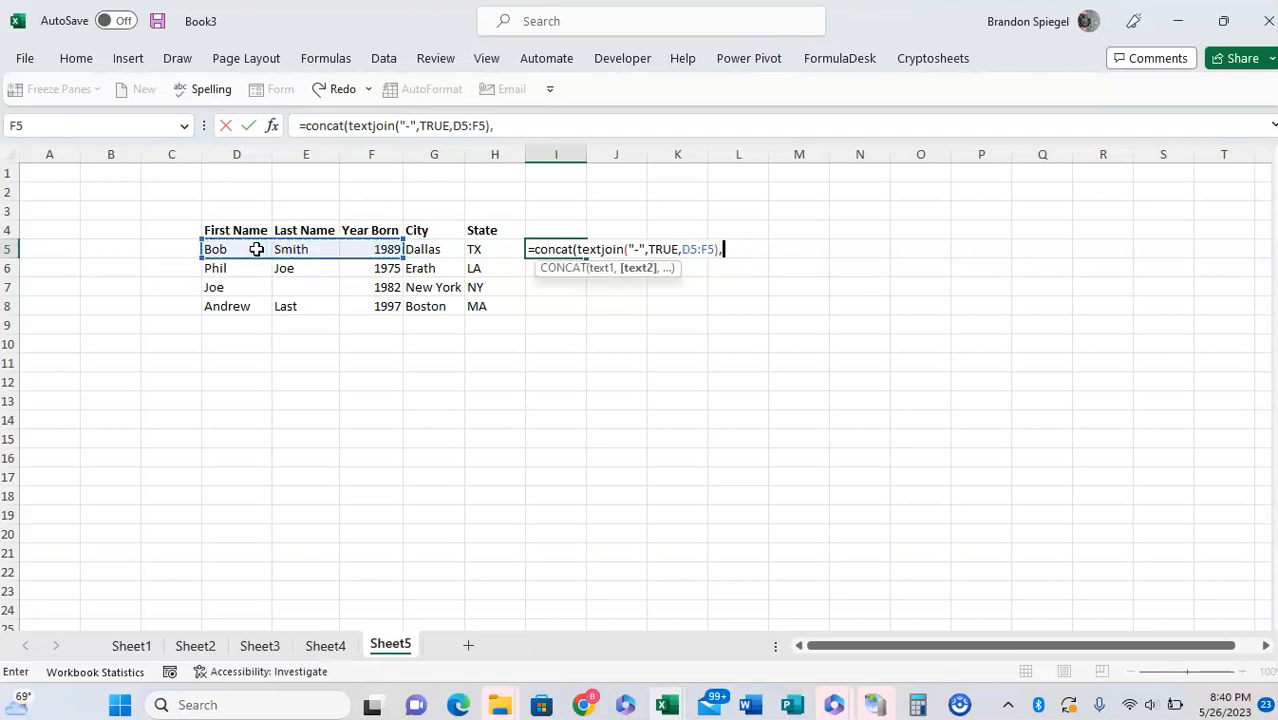
Add a quoted space, " ", as the second argument of the CONCAT formula in I5.
{"action": "type", "text": "\" \""}
{"action": "key", "text": "BackSpace"}
{"action": "key", "text": "BackSpace"}
{"action": "type", "text": ","}
{"action": "key", "text": "BackSpace"}
{"action": "type", "text": "\"."}
{"action": "key", "text": "BackSpace"}
{"action": "type", "text": ","}
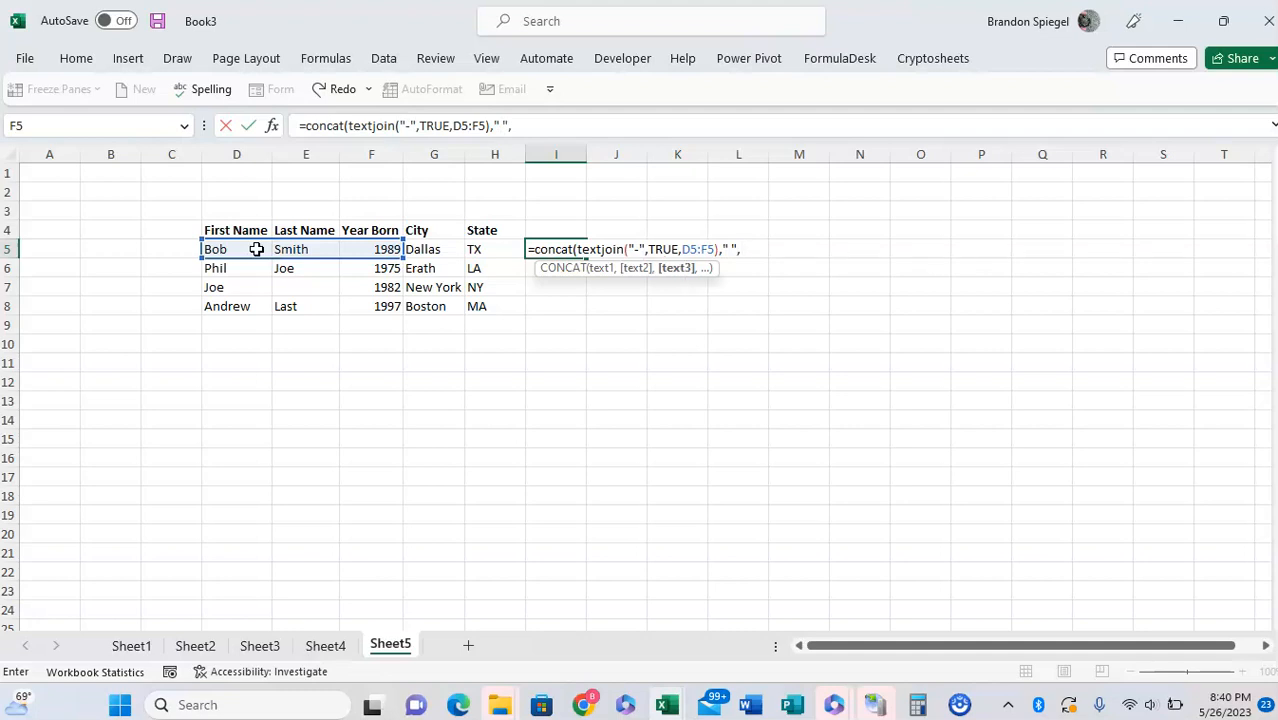
Add TEXTJOIN(",",TRUE,G5:H5) as the third argument of the CONCAT formula in I5 and complete the formula.
{"action": "type", "text": "textjoin"}
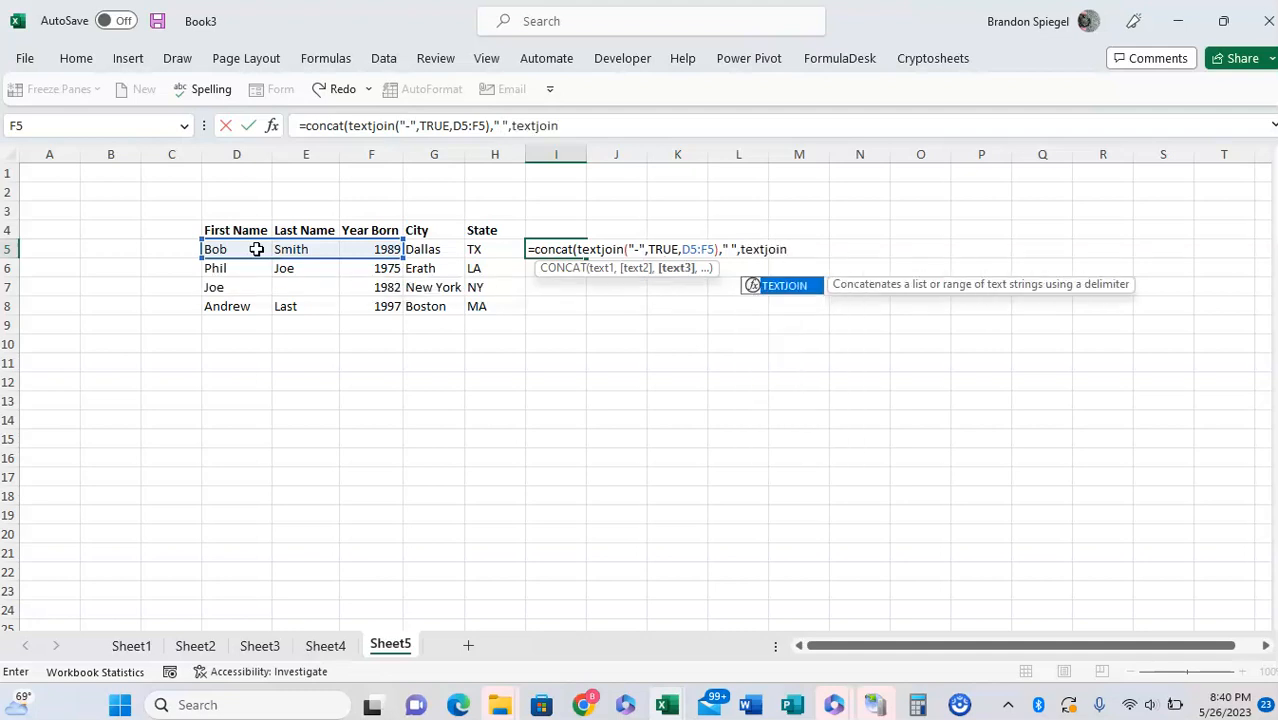
{"action": "type", "text": "("}
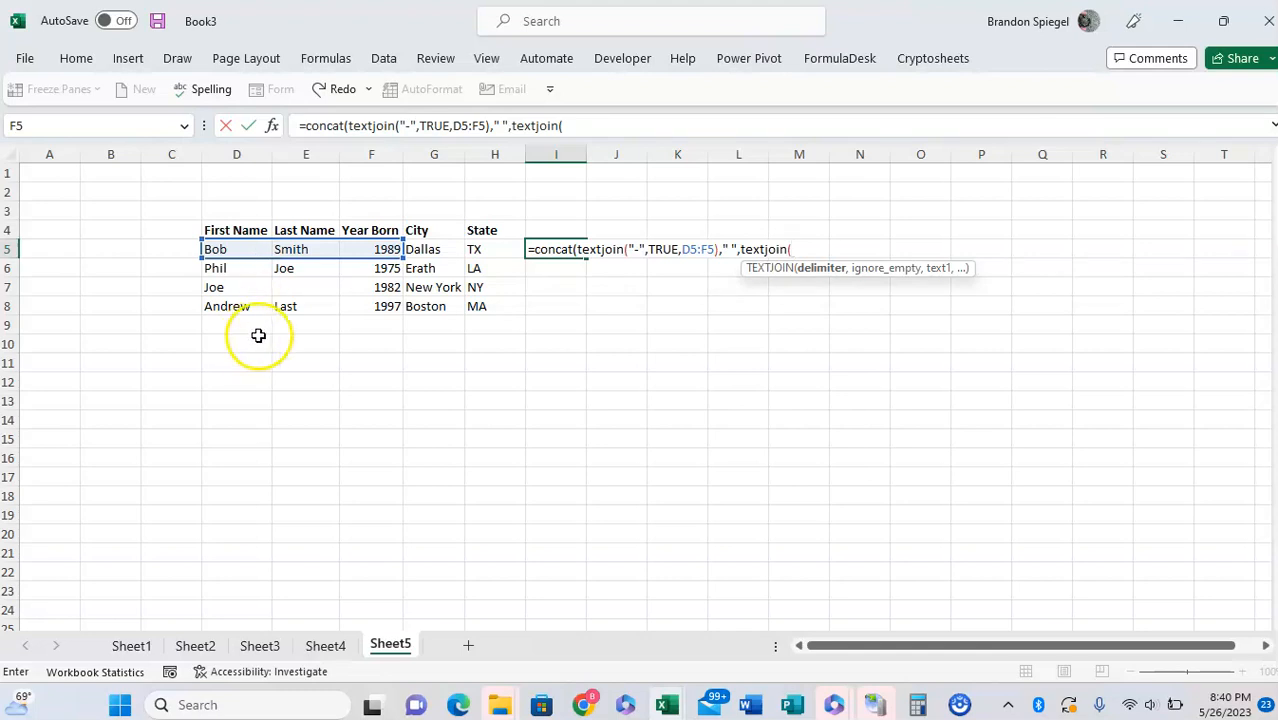
{"action": "type", "text": "\",\""}
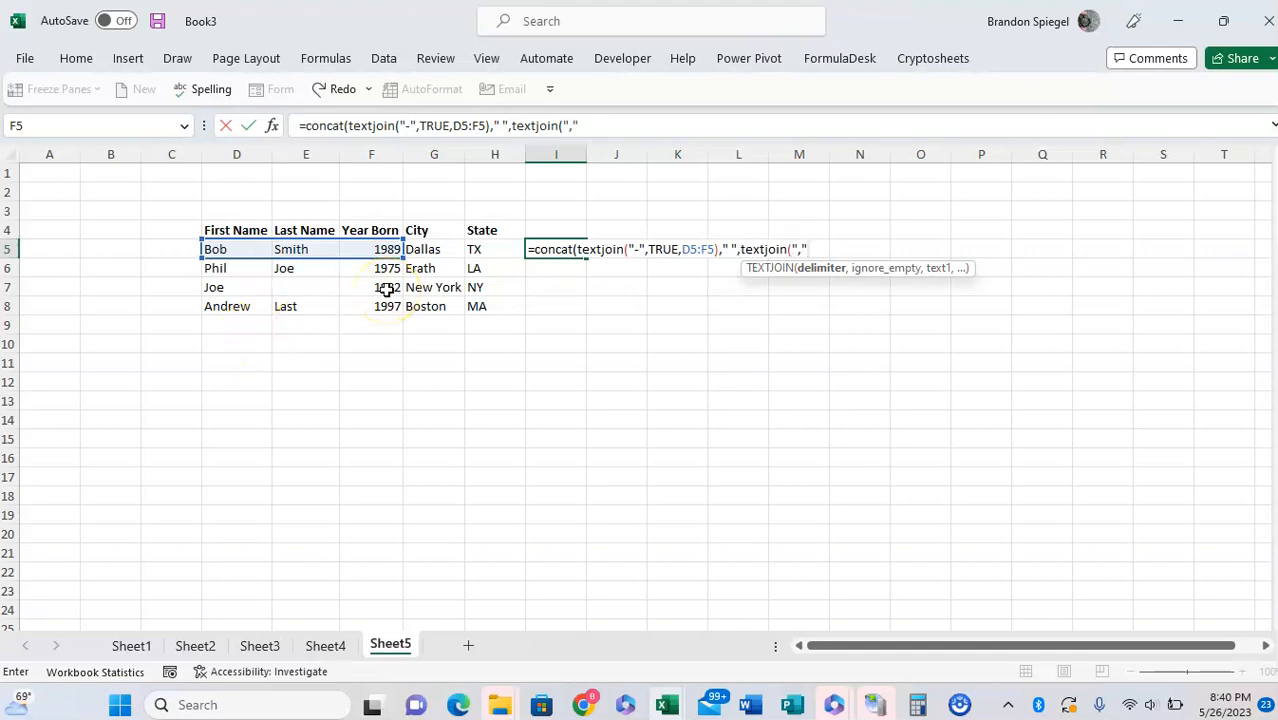
{"action": "type", "text": ","}
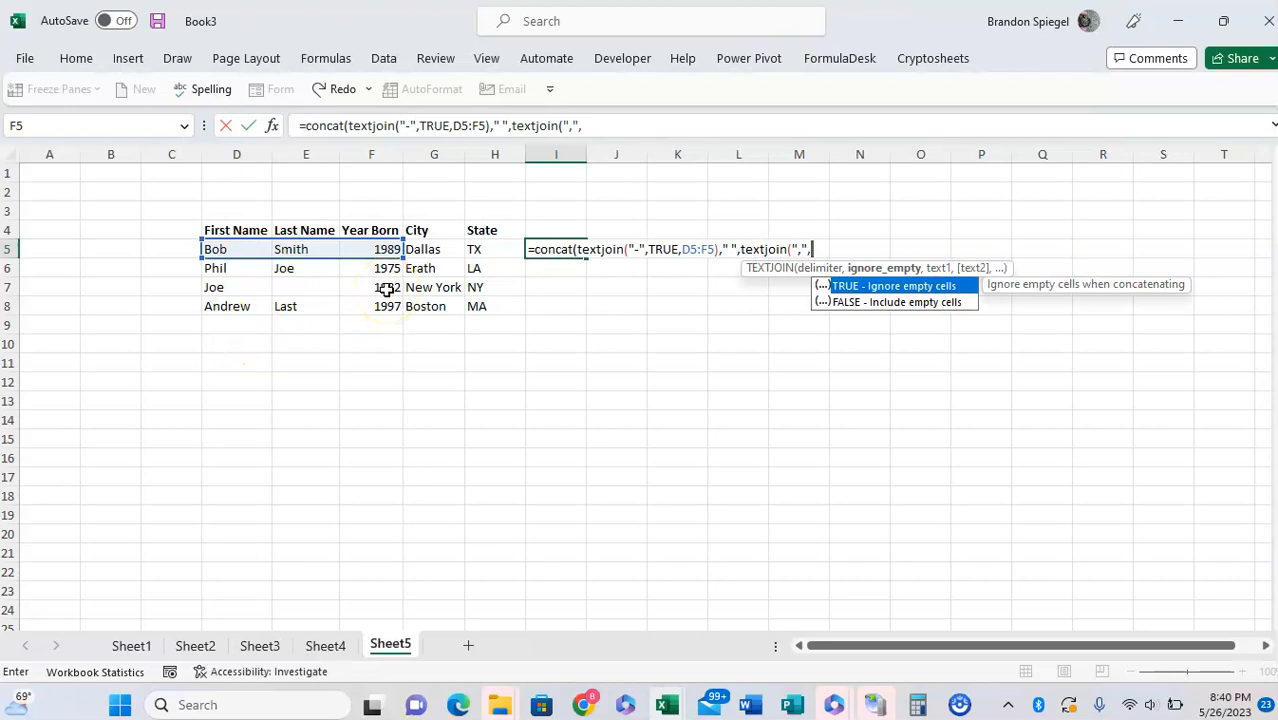
{"action": "key", "text": "Caps_Lock"}
{"action": "type", "text": "TR"}
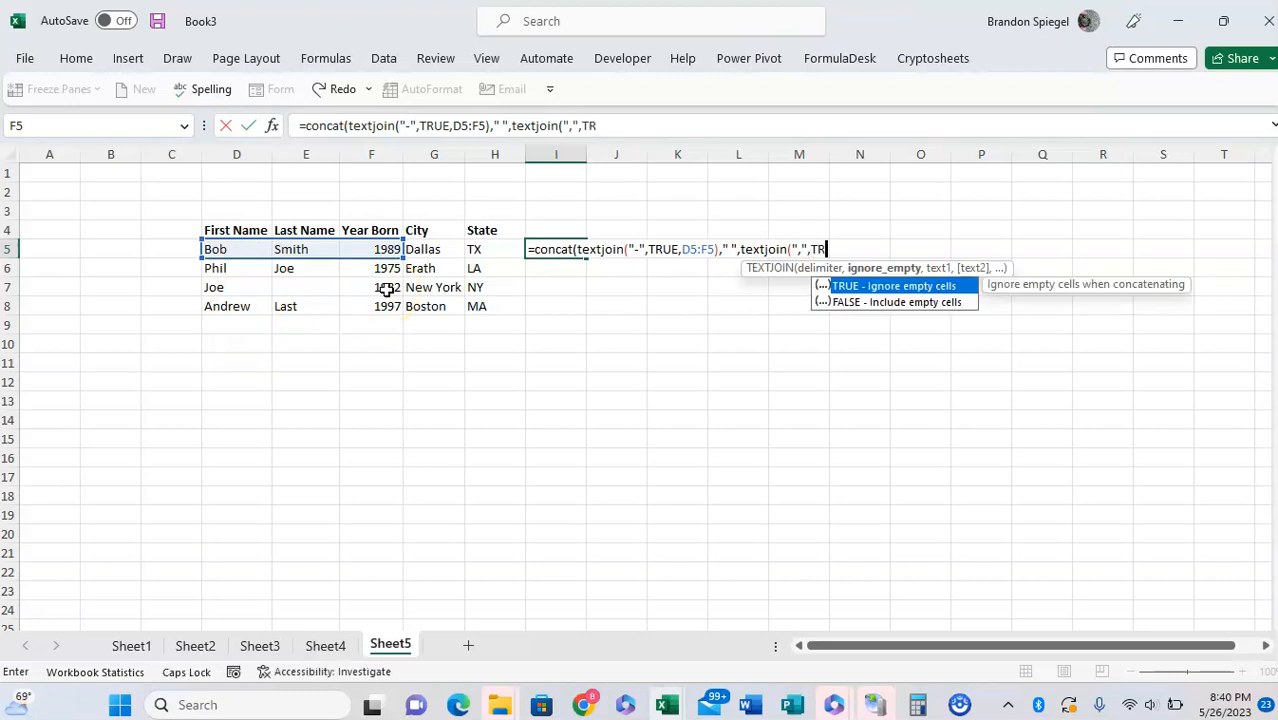
{"action": "type", "text": "UE"}
{"action": "key", "text": "Caps_Lock"}
{"action": "type", "text": ","}
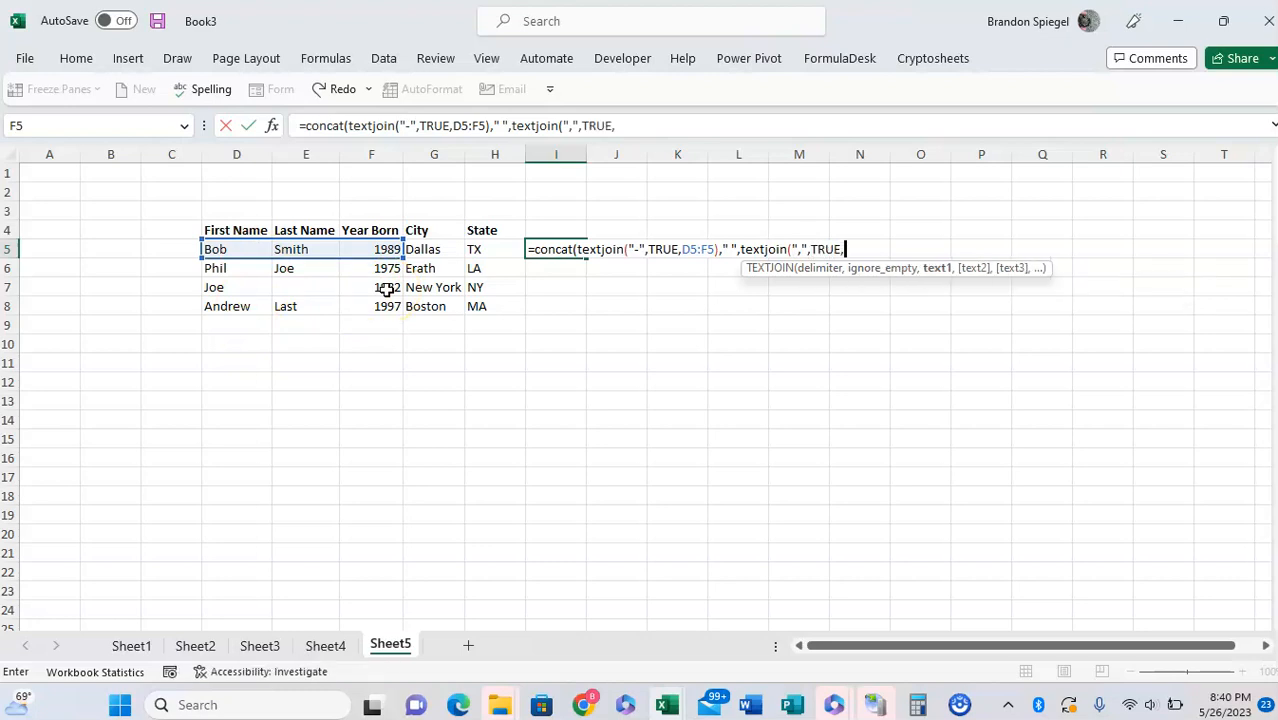
{"action": "left_click_drag", "start_coordinate": [495, 248], "coordinate": [438, 250]}
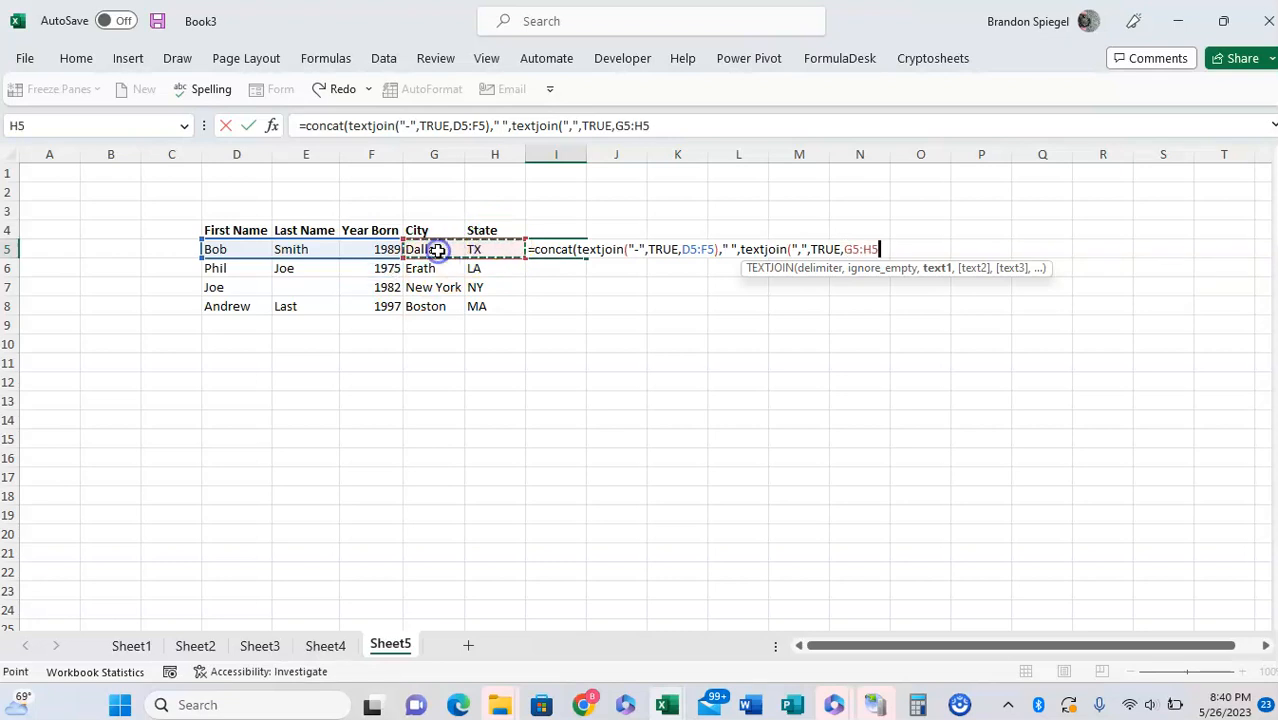
{"action": "type", "text": "))"}
{"action": "key", "text": "Return"}
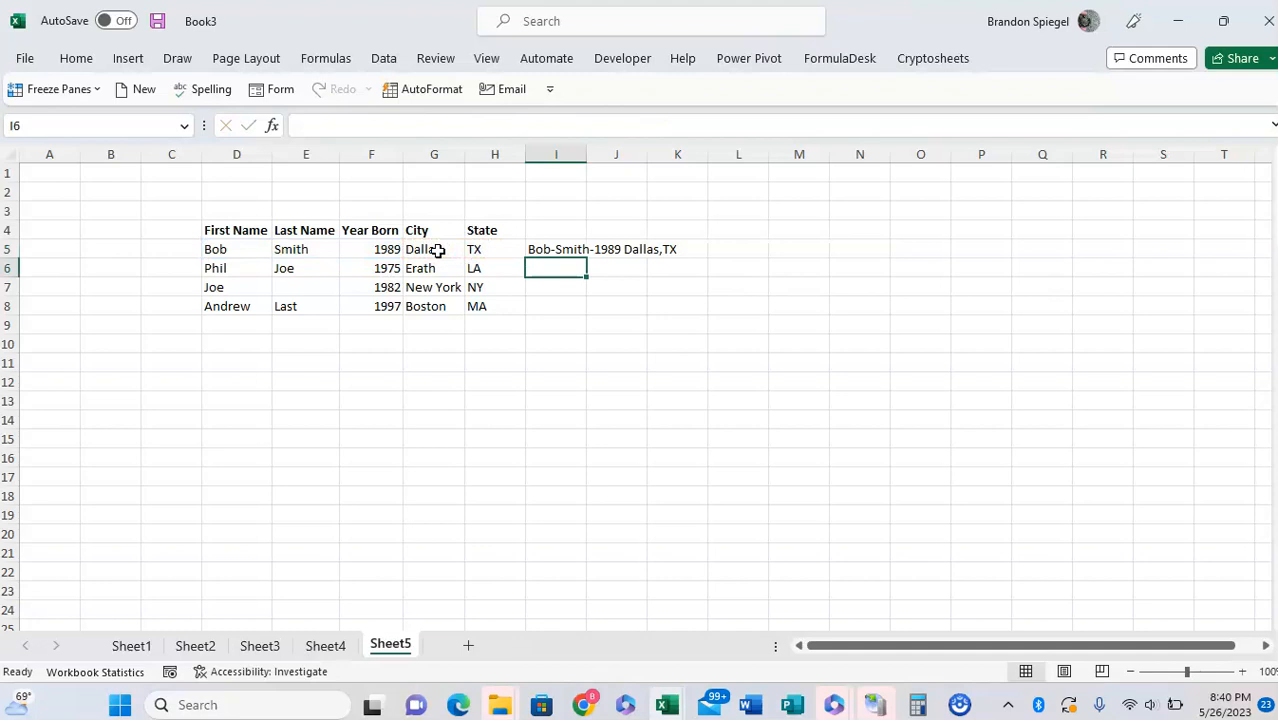
Copy the CONCAT formula from I5 down through I8.
{"action": "key", "text": "Up"}
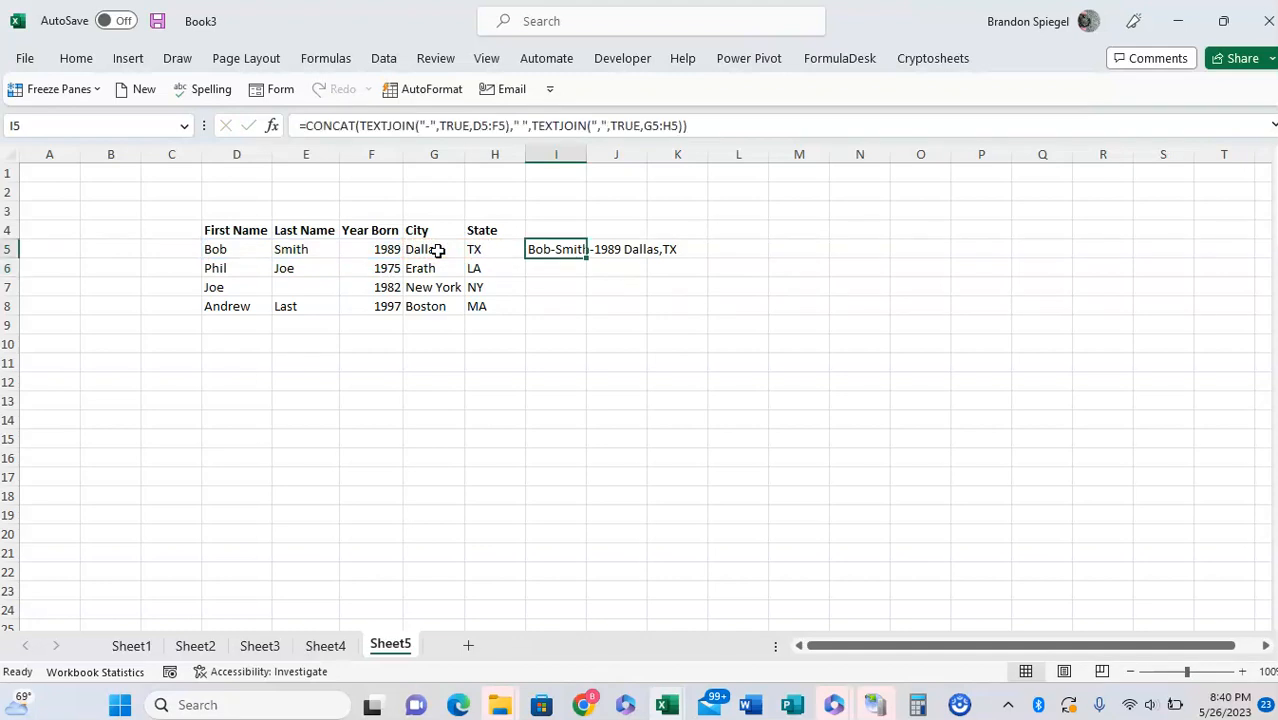
{"action": "key", "text": "ctrl+c"}
{"action": "key", "text": "shift+Down"}
{"action": "key", "text": "shift+Down"}
{"action": "key", "text": "shift+Down"}
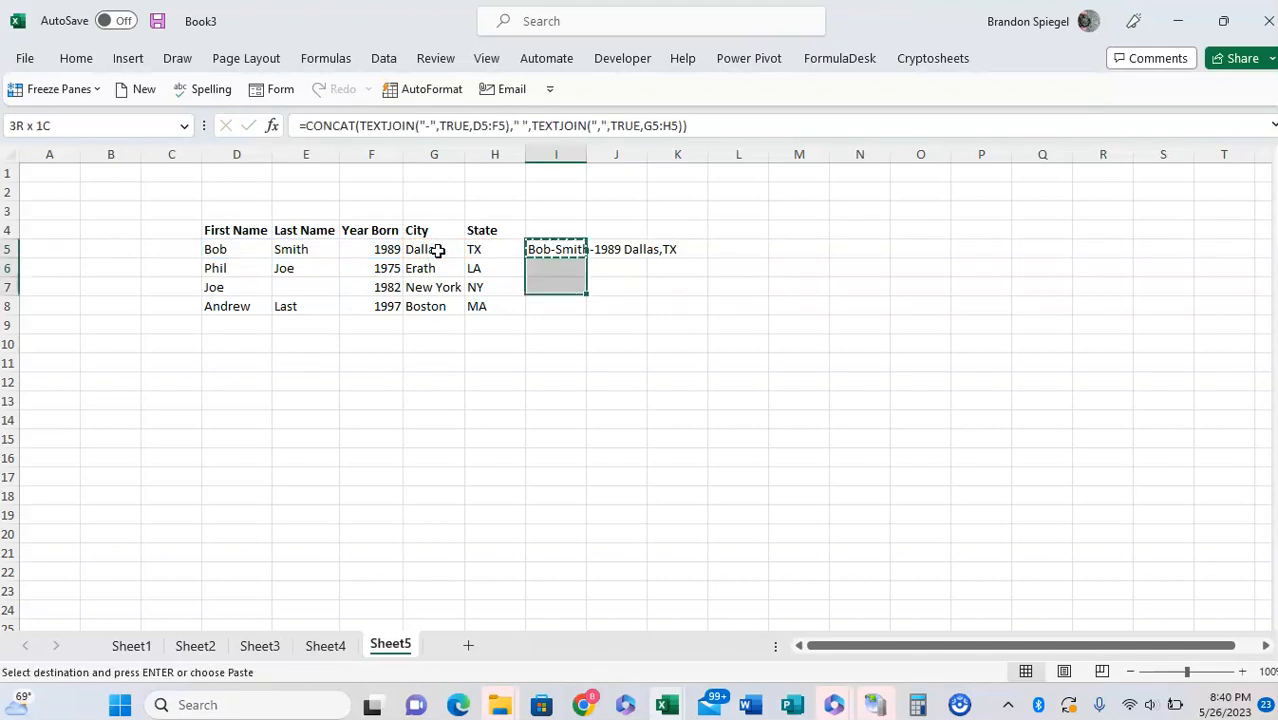
{"action": "key", "text": "ctrl+v"}
{"action": "key", "text": "Escape"}
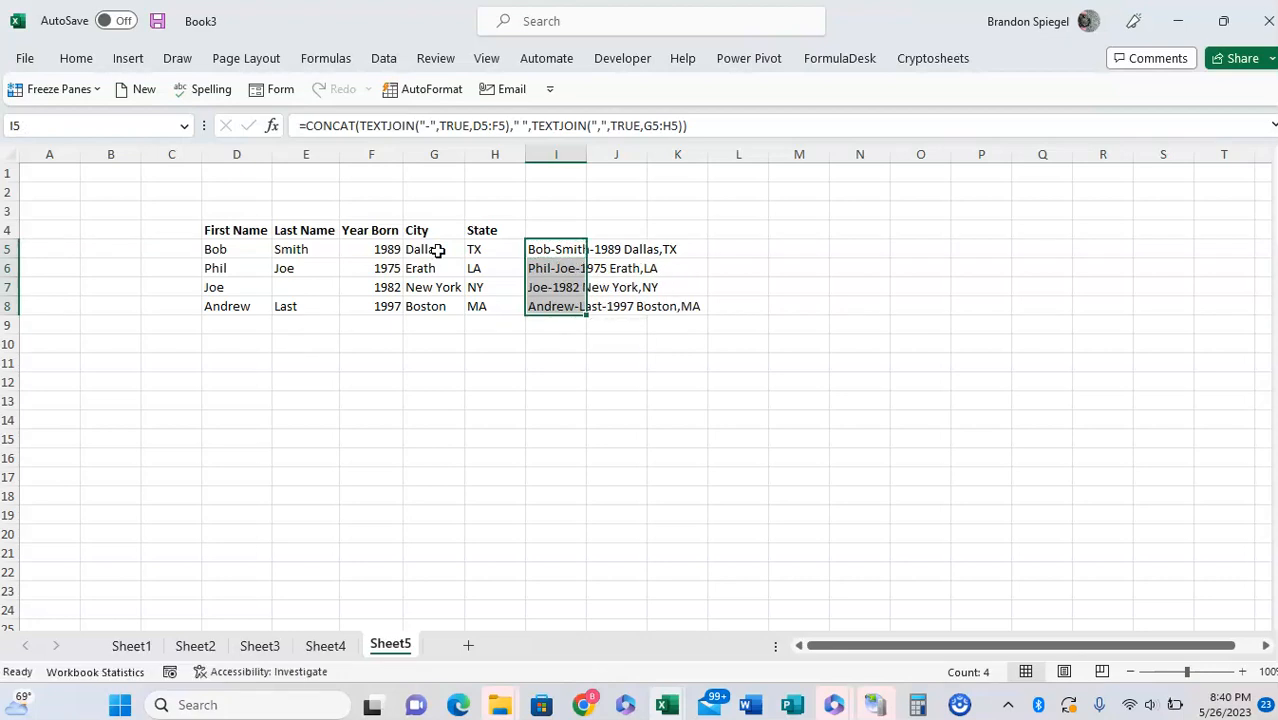
Compare the copied formulas and joined text in I5 and I6, checking the neighbouring cells in row 5.
{"action": "key", "text": "shift+Up"}
{"action": "key", "text": "shift+Up"}
{"action": "key", "text": "shift+Up"}
{"action": "key", "text": "Down"}
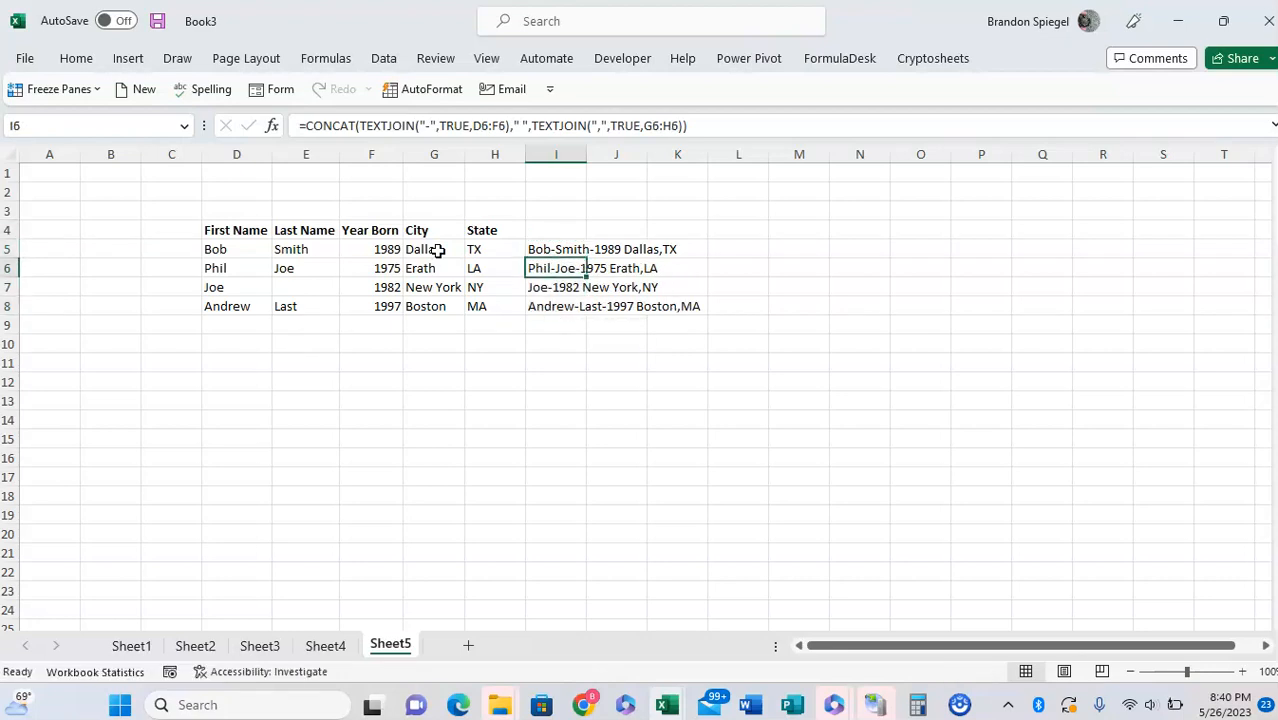
{"action": "key", "text": "Up"}
{"action": "key", "text": "Down"}
{"action": "key", "text": "Up"}
{"action": "key", "text": "Right"}
{"action": "key", "text": "Right"}
{"action": "key", "text": "Left"}
{"action": "key", "text": "Left"}
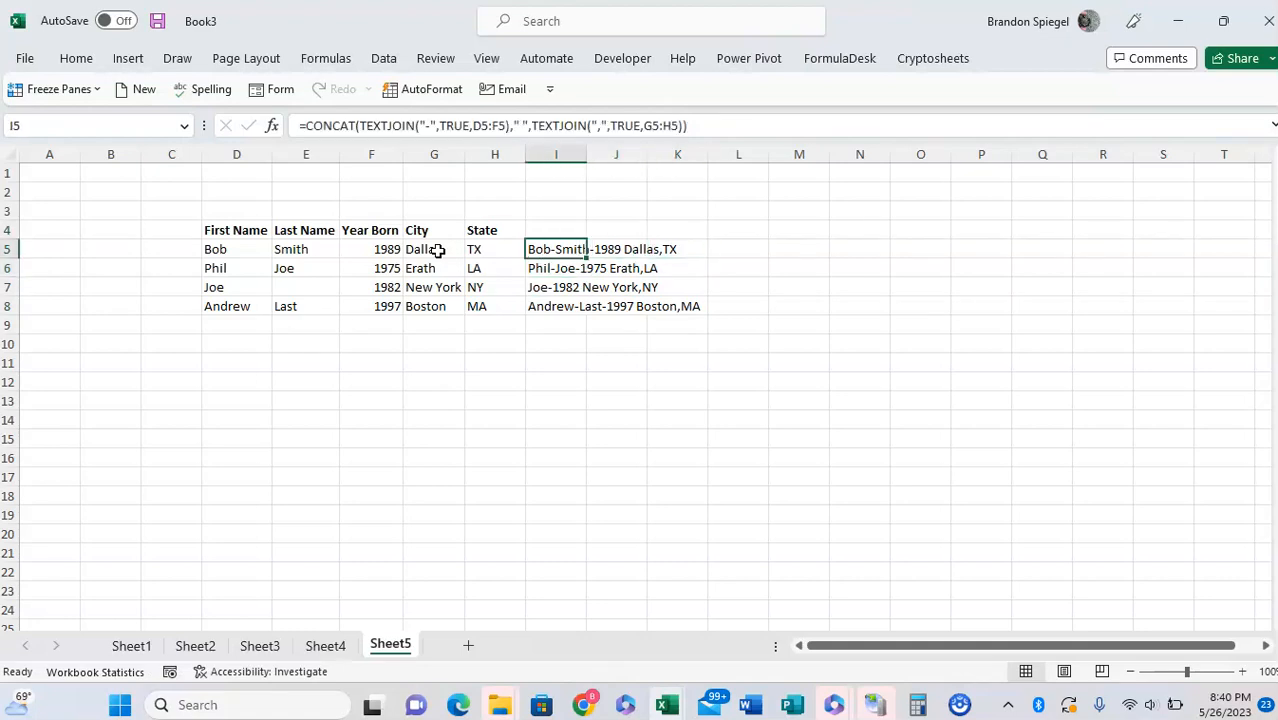
AutoFit the width of column I to the joined text, keeping only I5 selected.
{"action": "key", "text": "alt+h"}
{"action": "key", "text": "o"}
{"action": "key", "text": "i"}
{"action": "key", "text": "shift+BackSpace"}
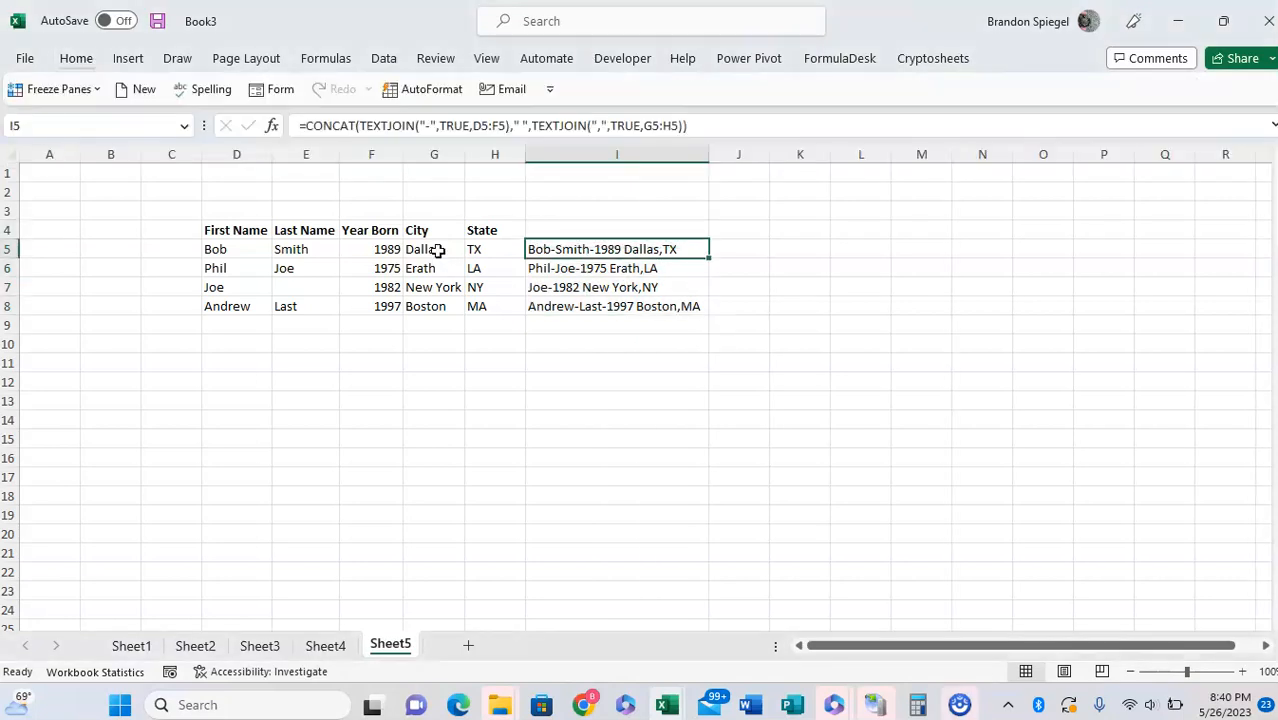